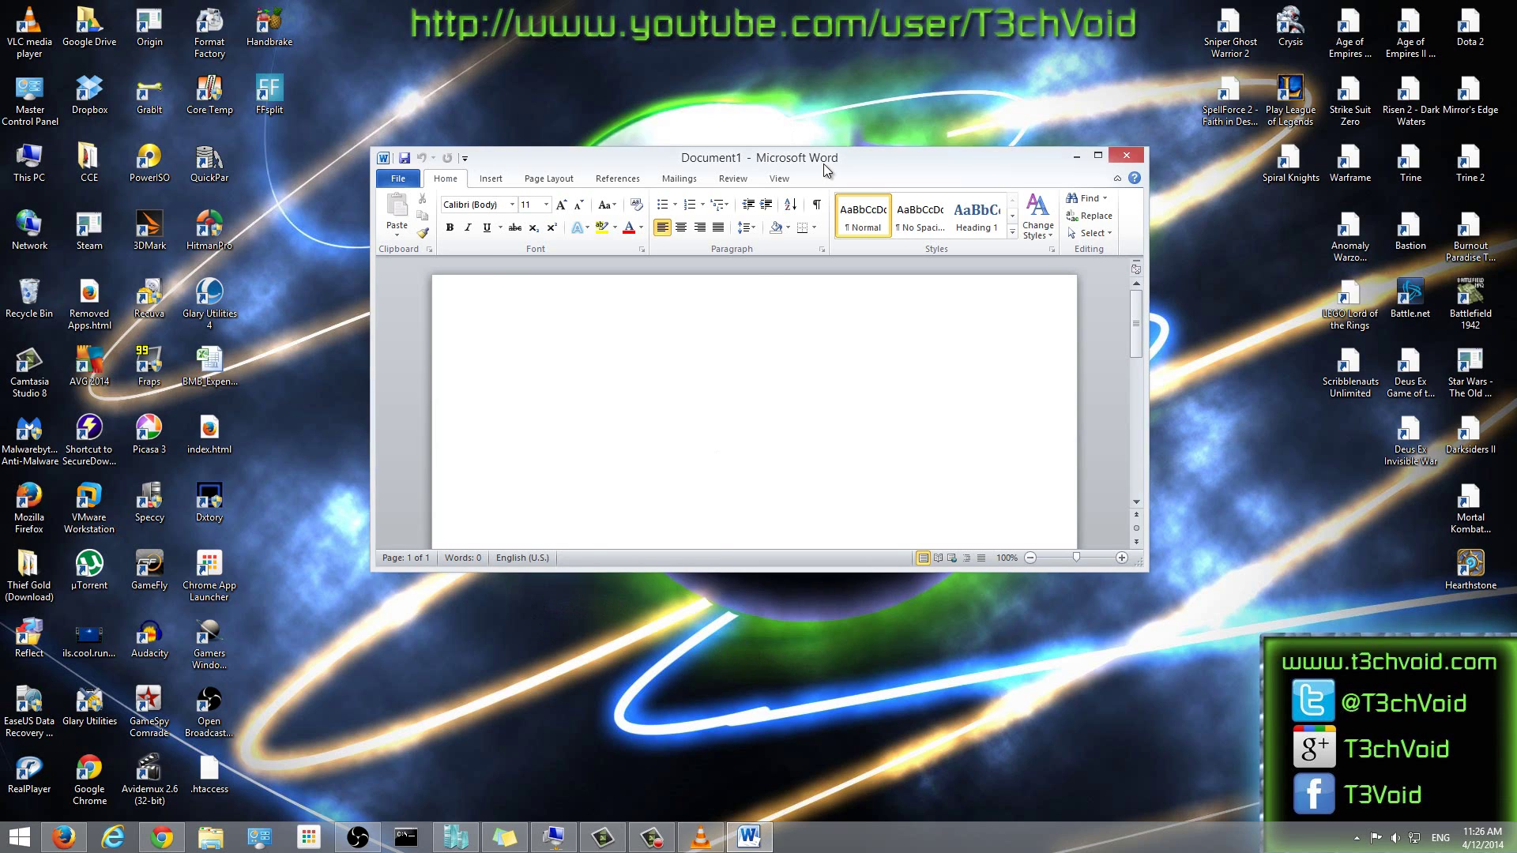
- Type 'Test file' into the new Word document
drag(824, 164, 903, 180)
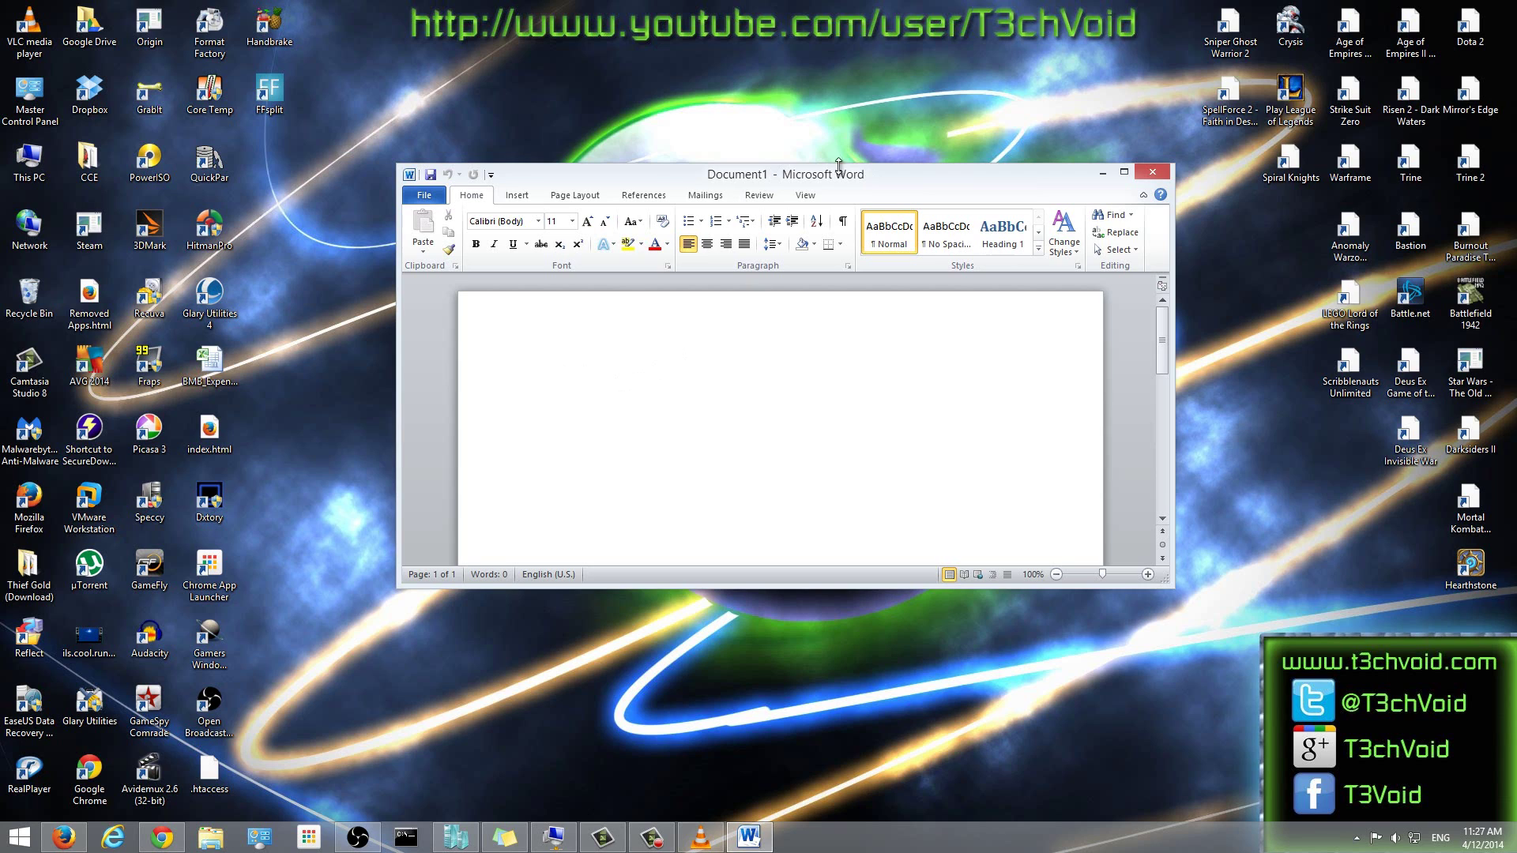
drag(862, 172, 844, 202)
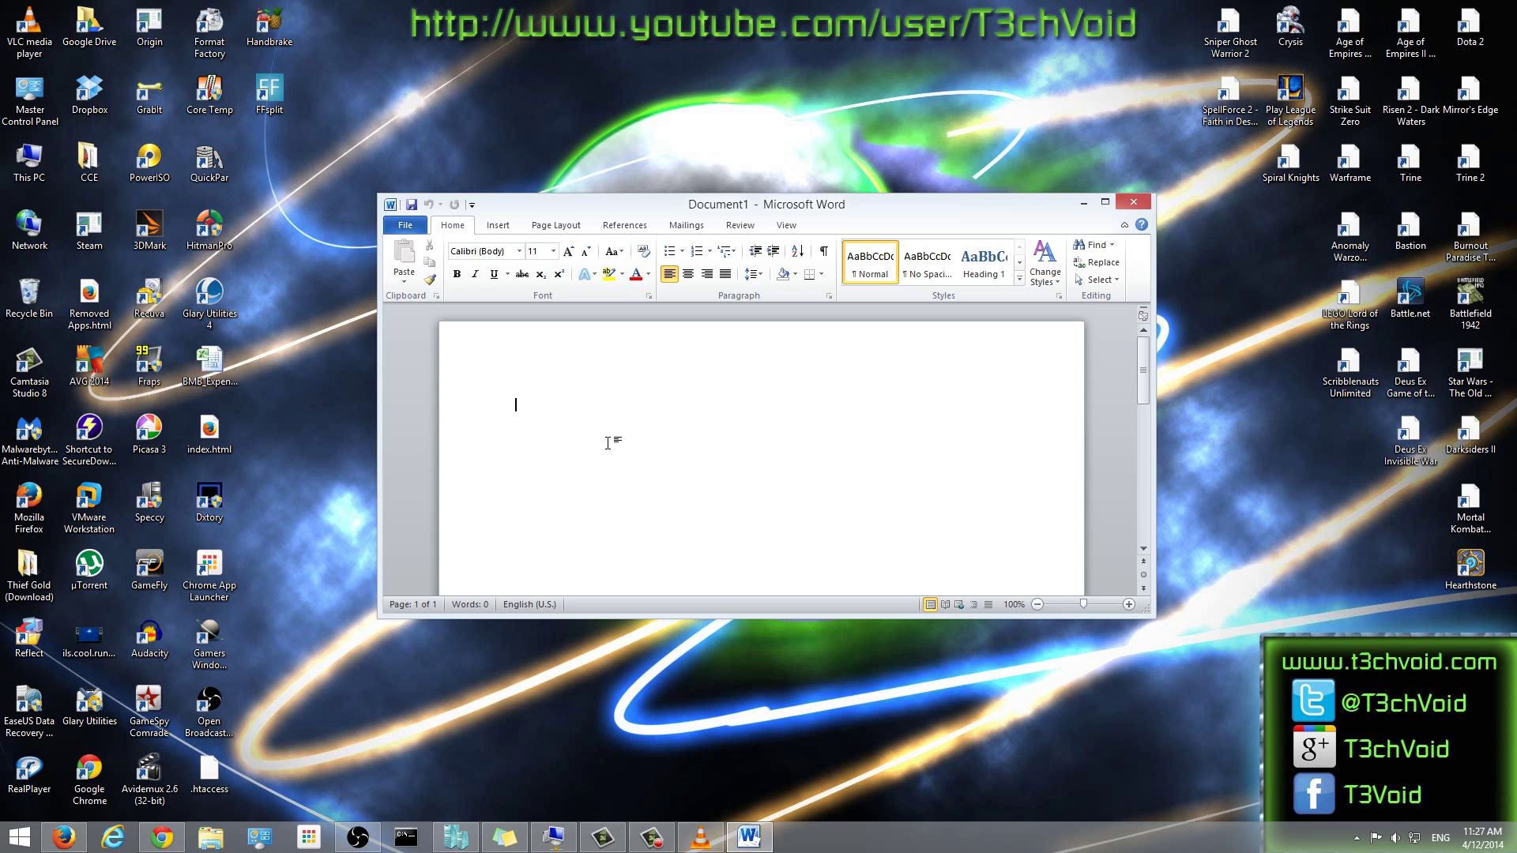
text(Test file)
- Save the document to the Desktop as Test file.docx
click(406, 228)
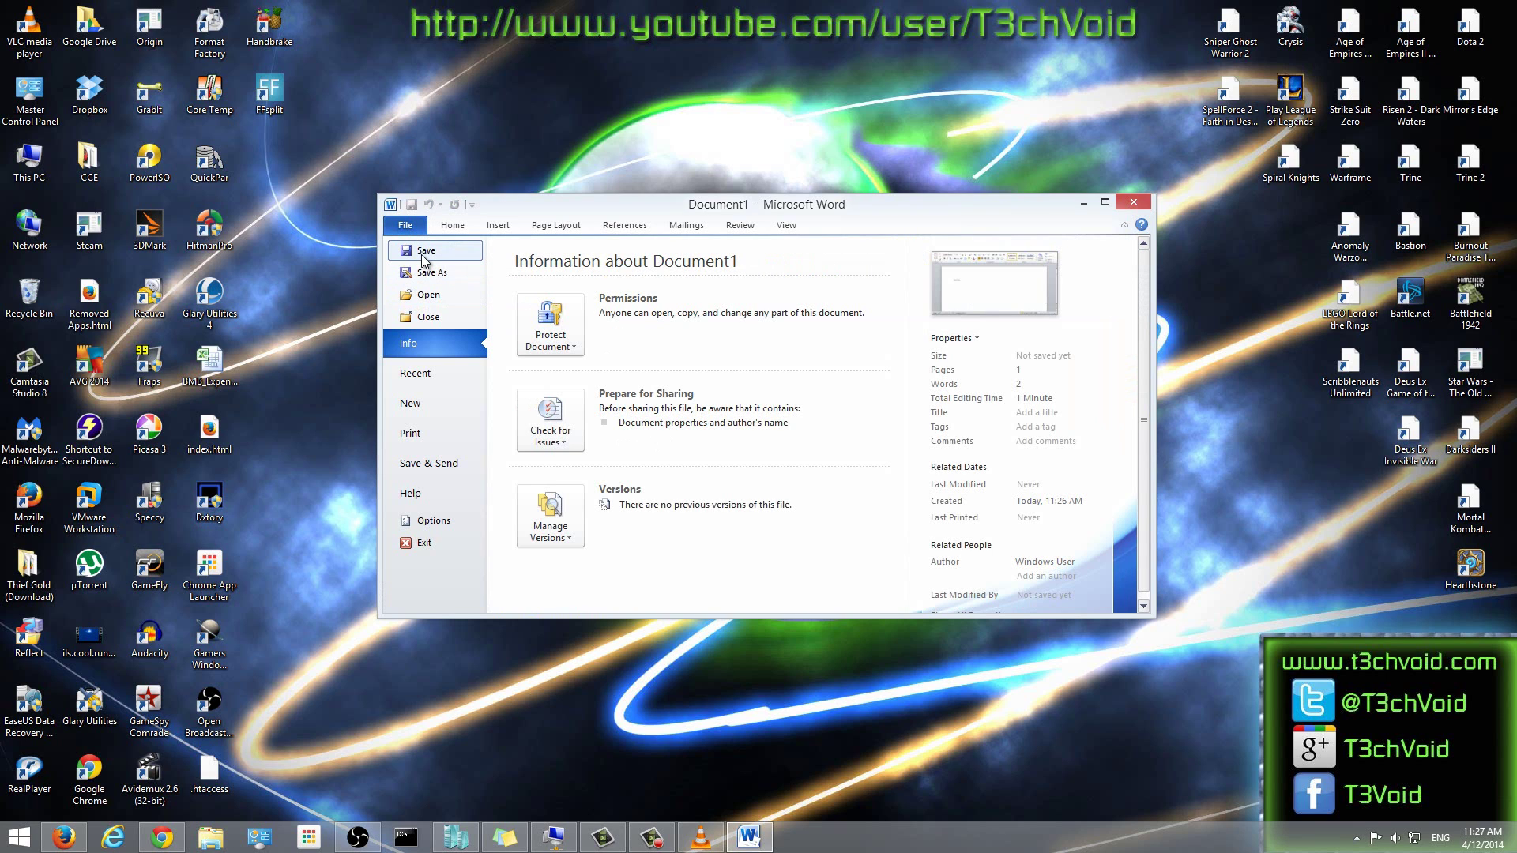
click(424, 255)
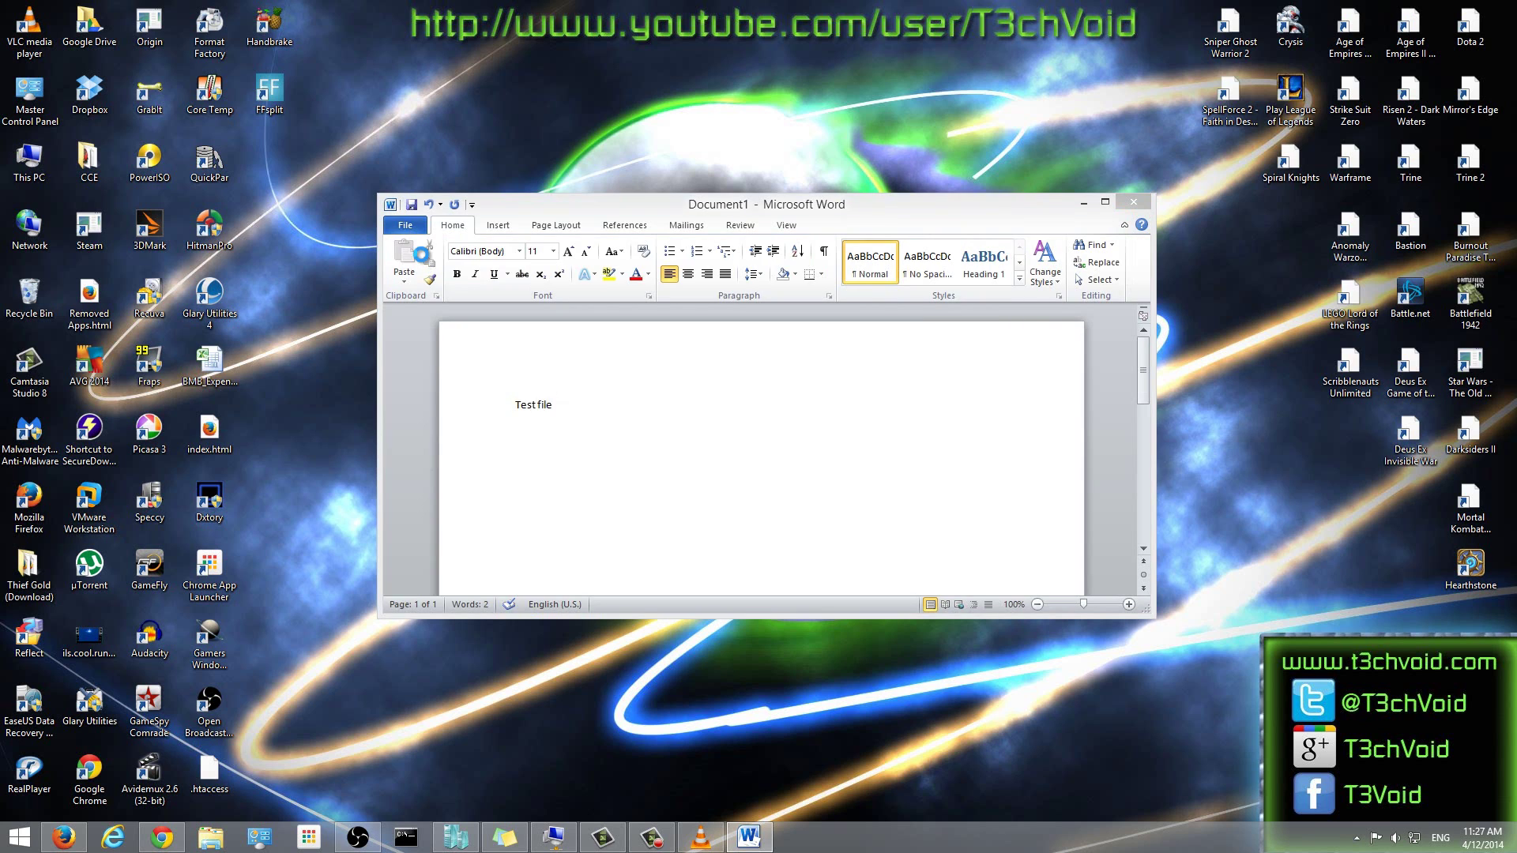
scroll(507, 312, up, 3)
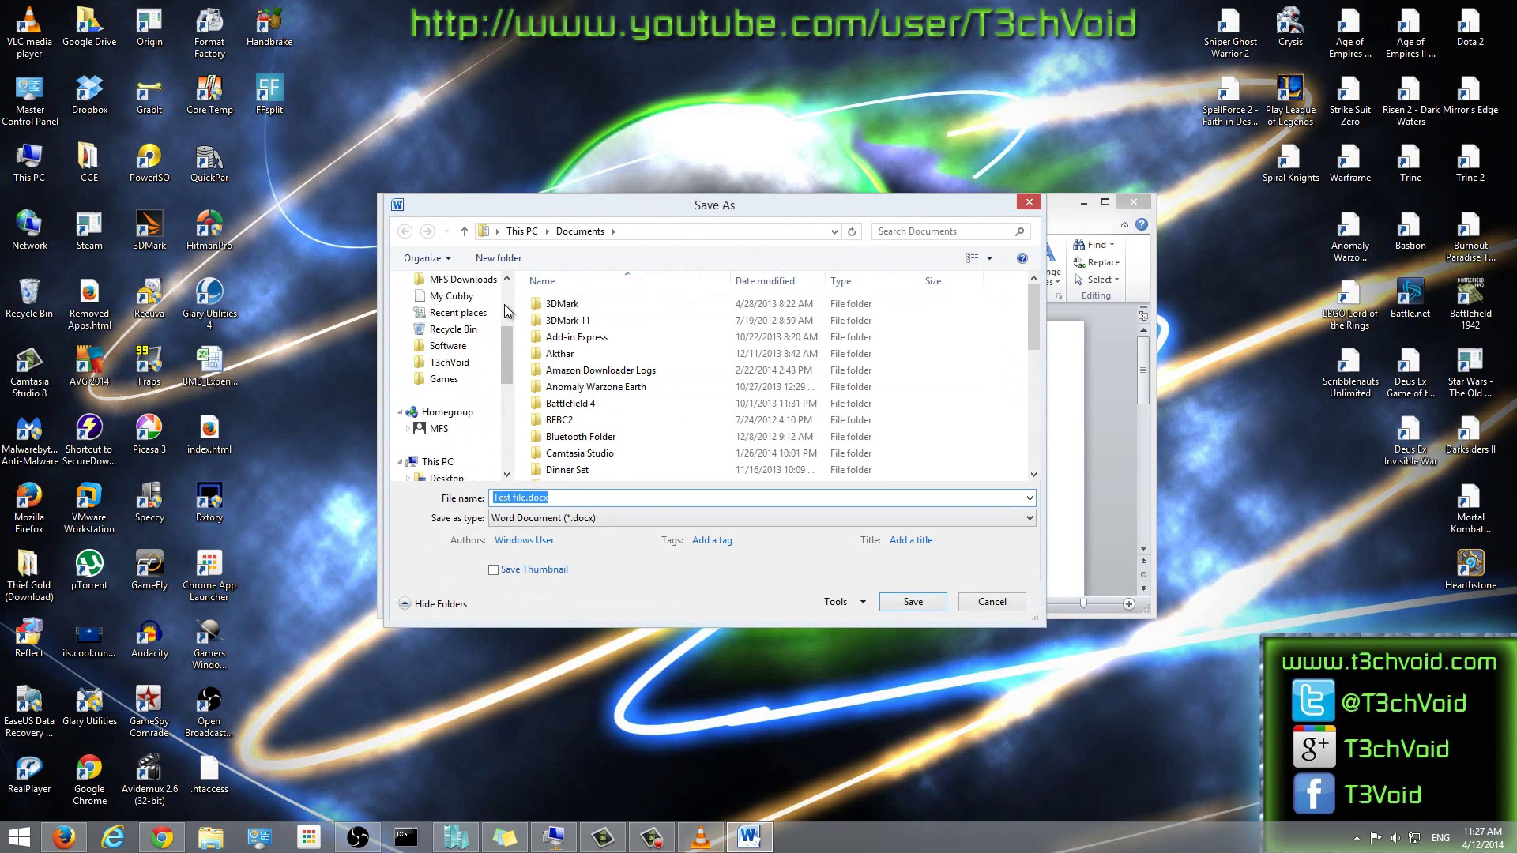
scroll(506, 290, up, 3)
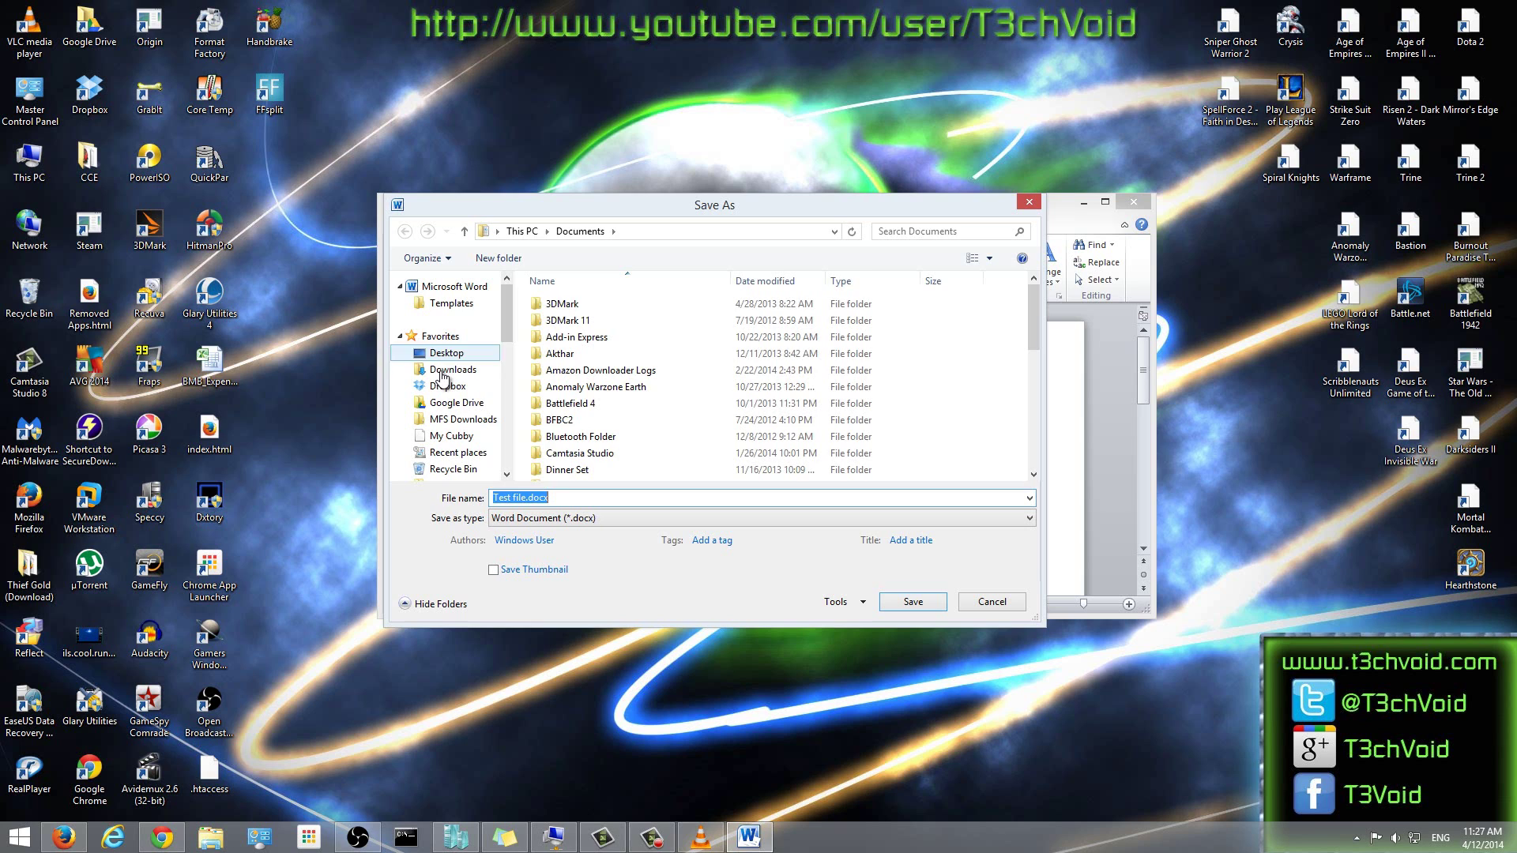
click(446, 355)
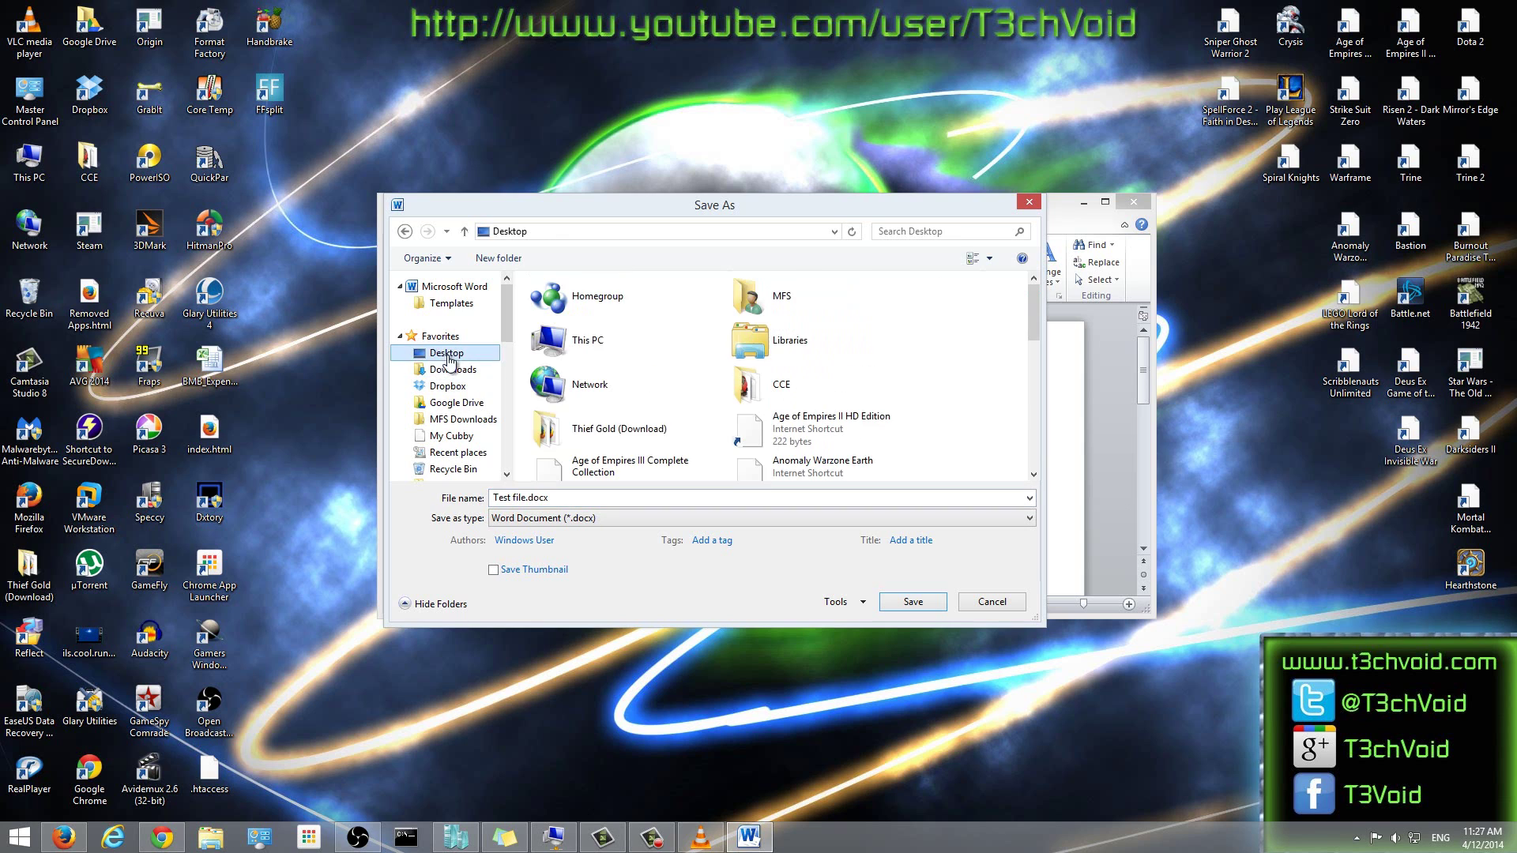
click(913, 607)
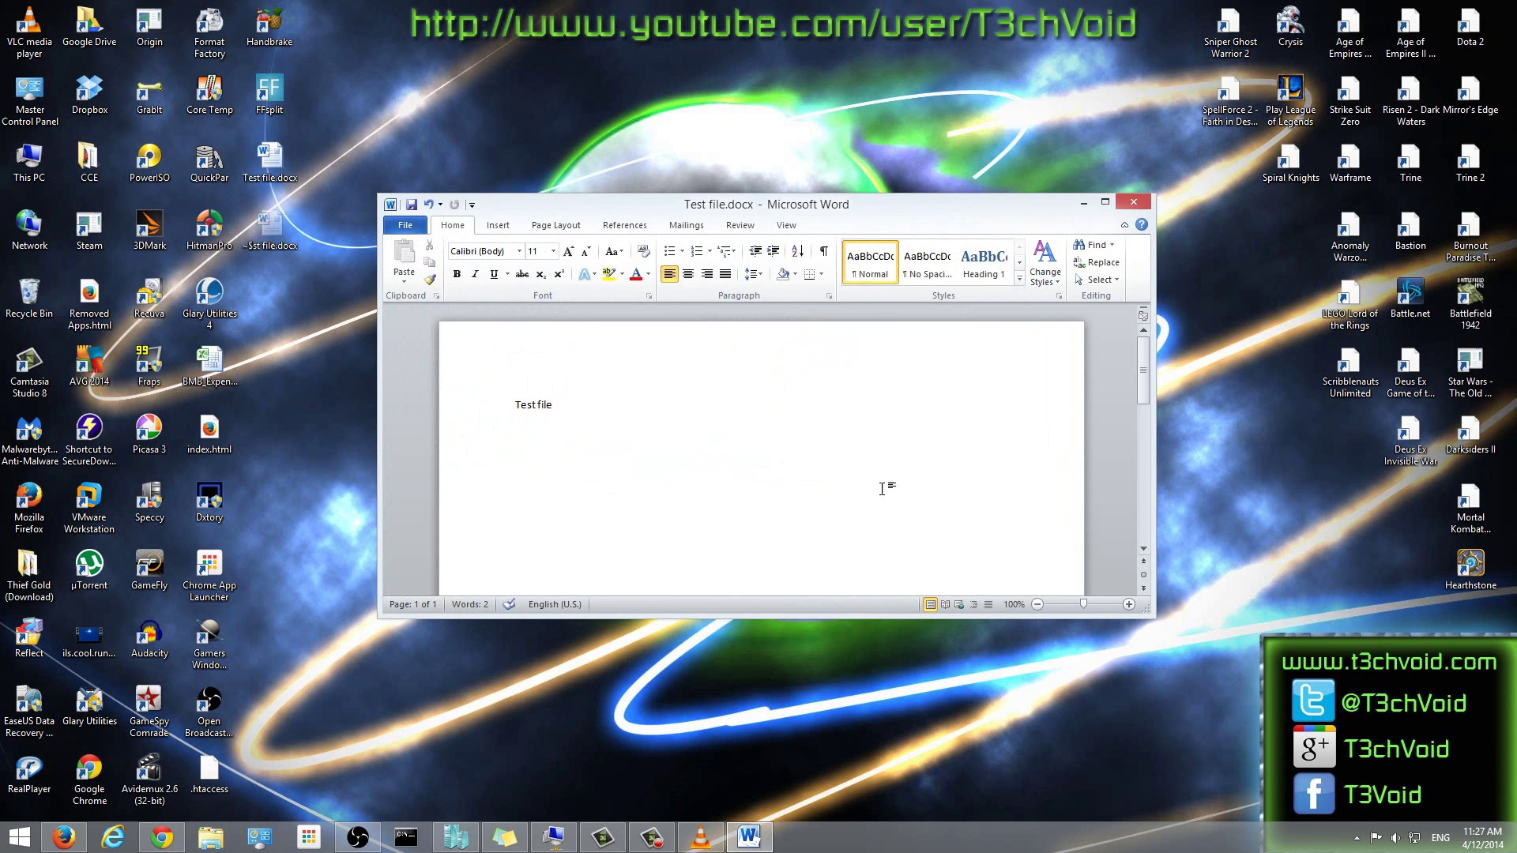
- Close Word and open the Properties dialog of the Test file.docx desktop icon
click(1131, 203)
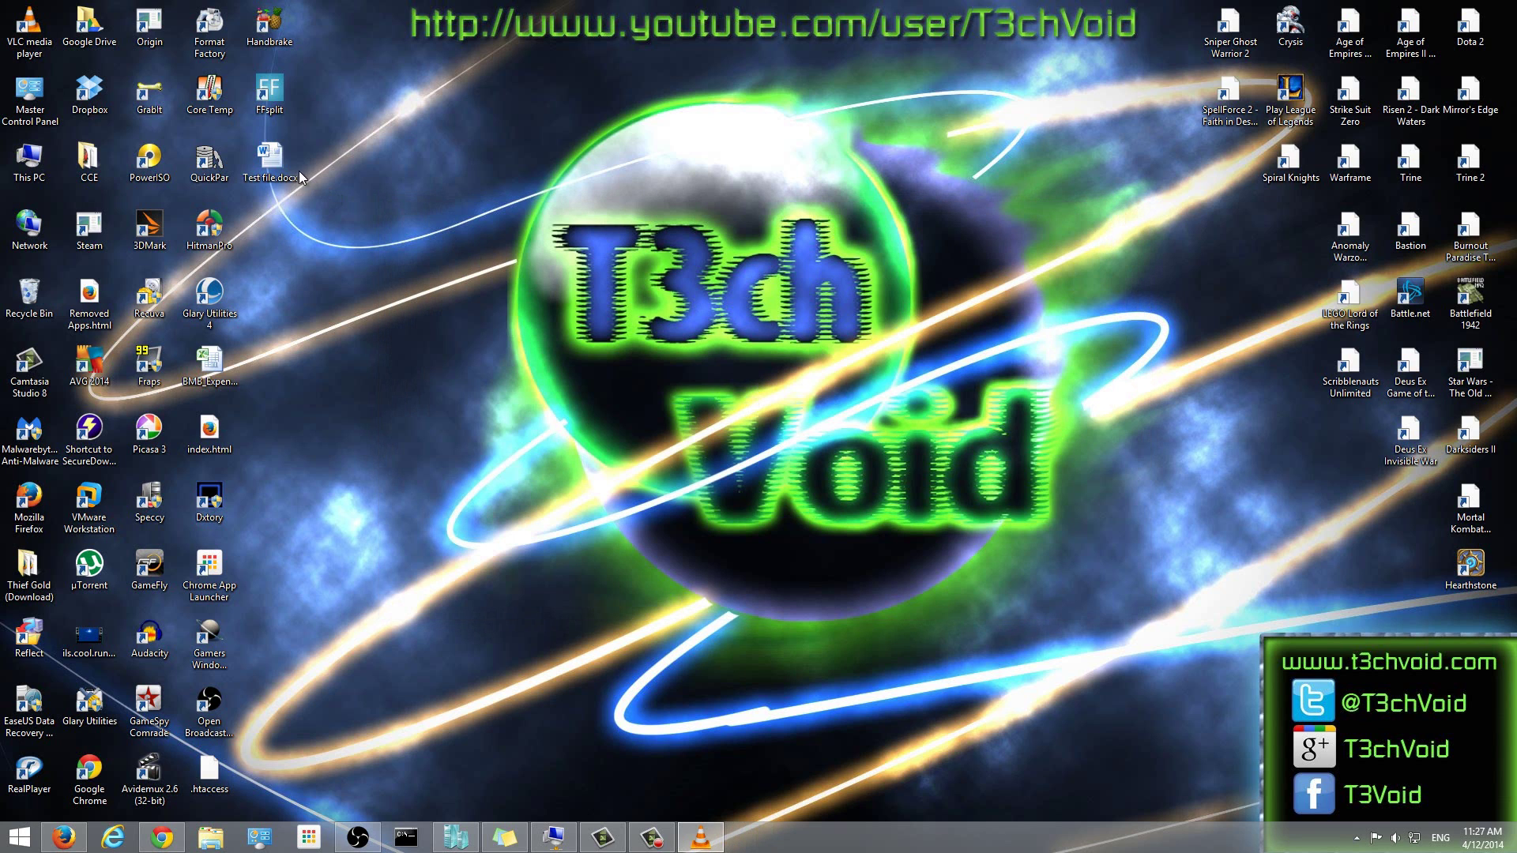
drag(388, 380, 407, 386)
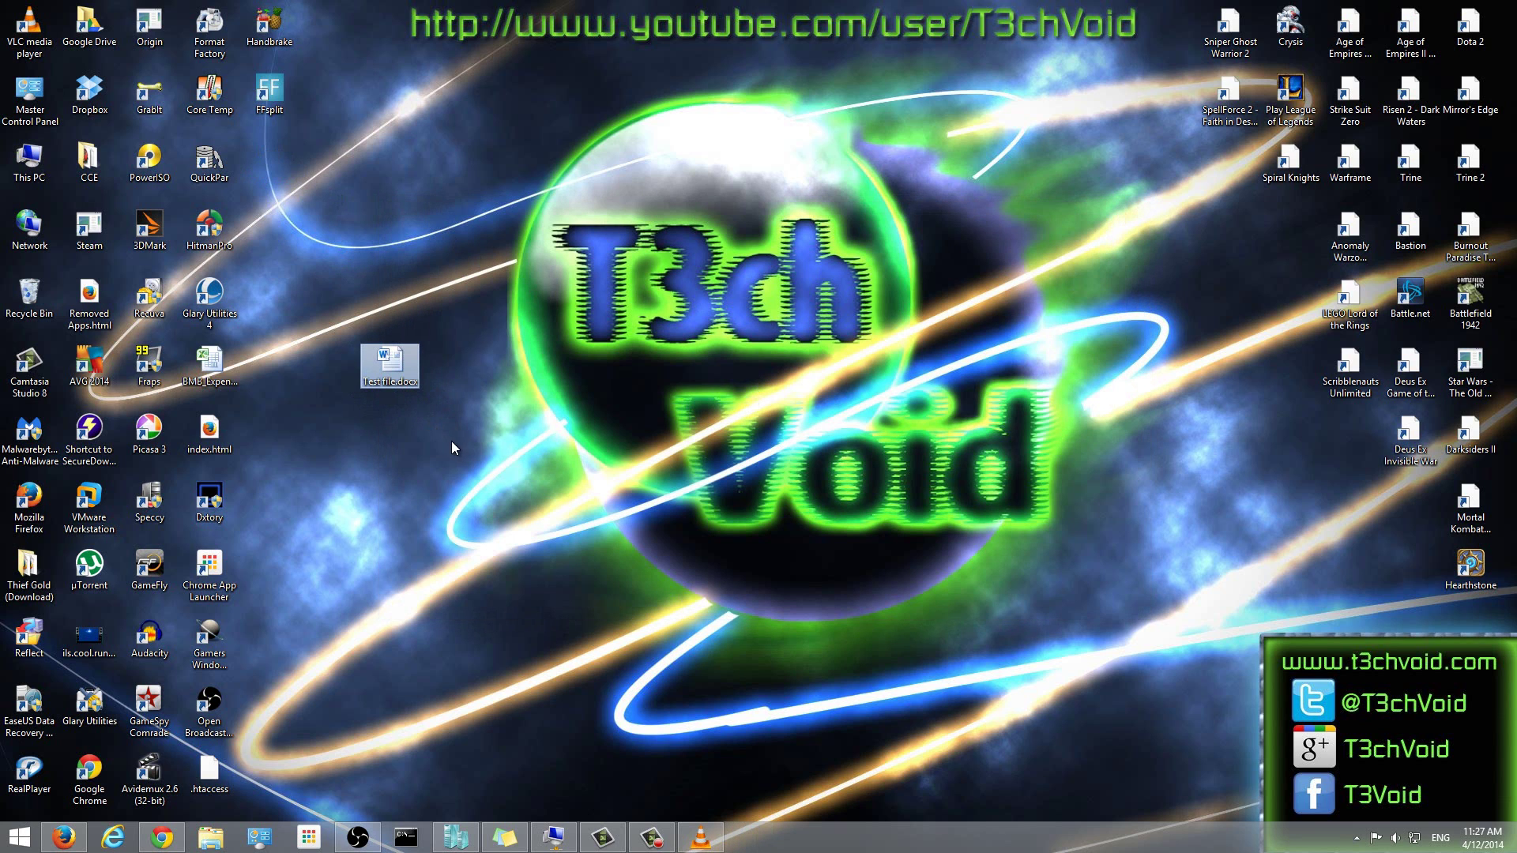
right_click(388, 368)
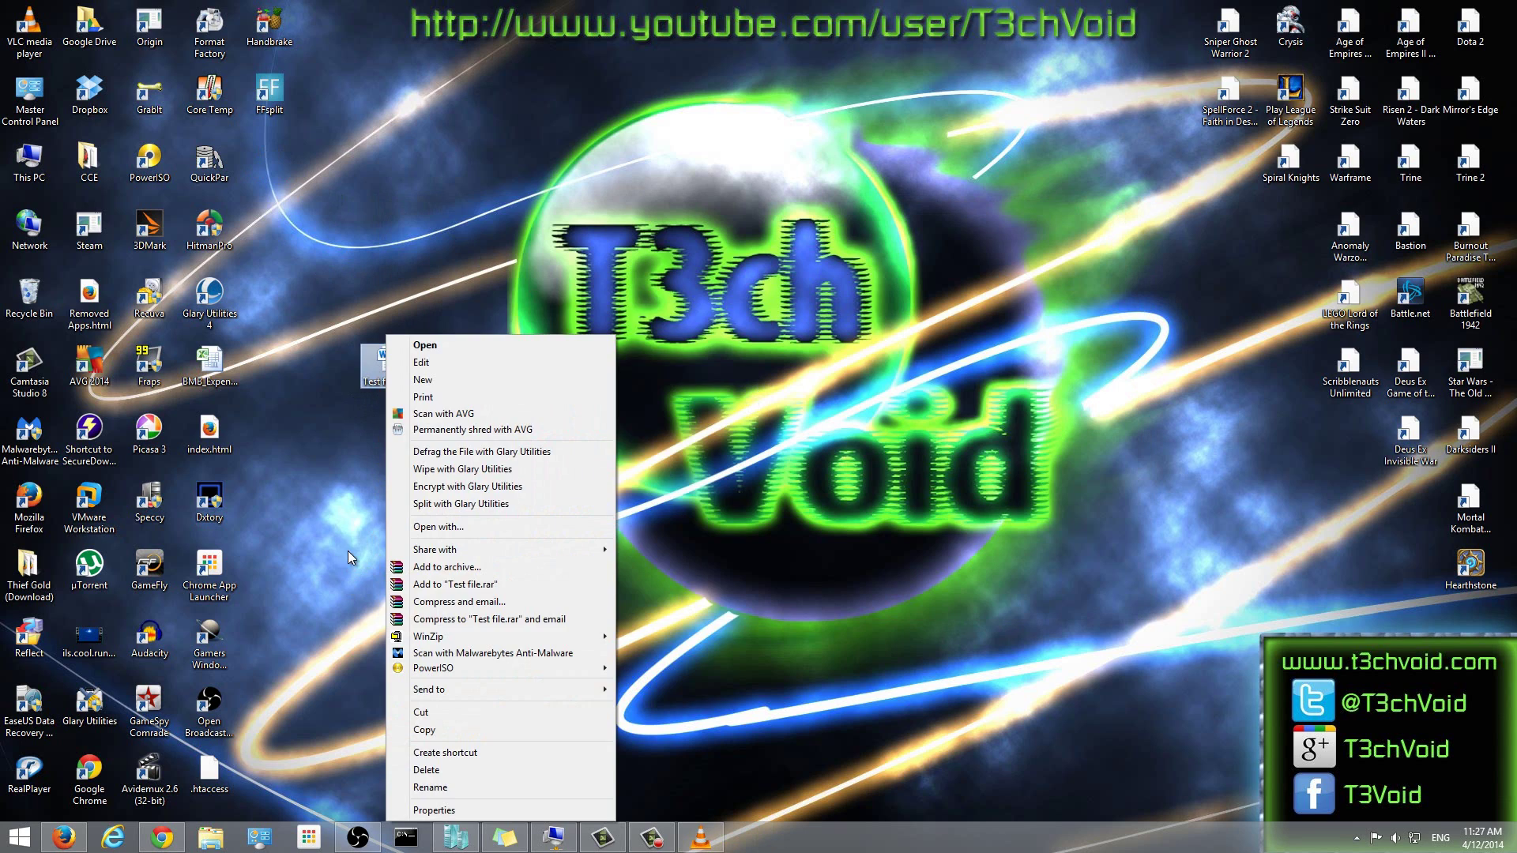
key(r)
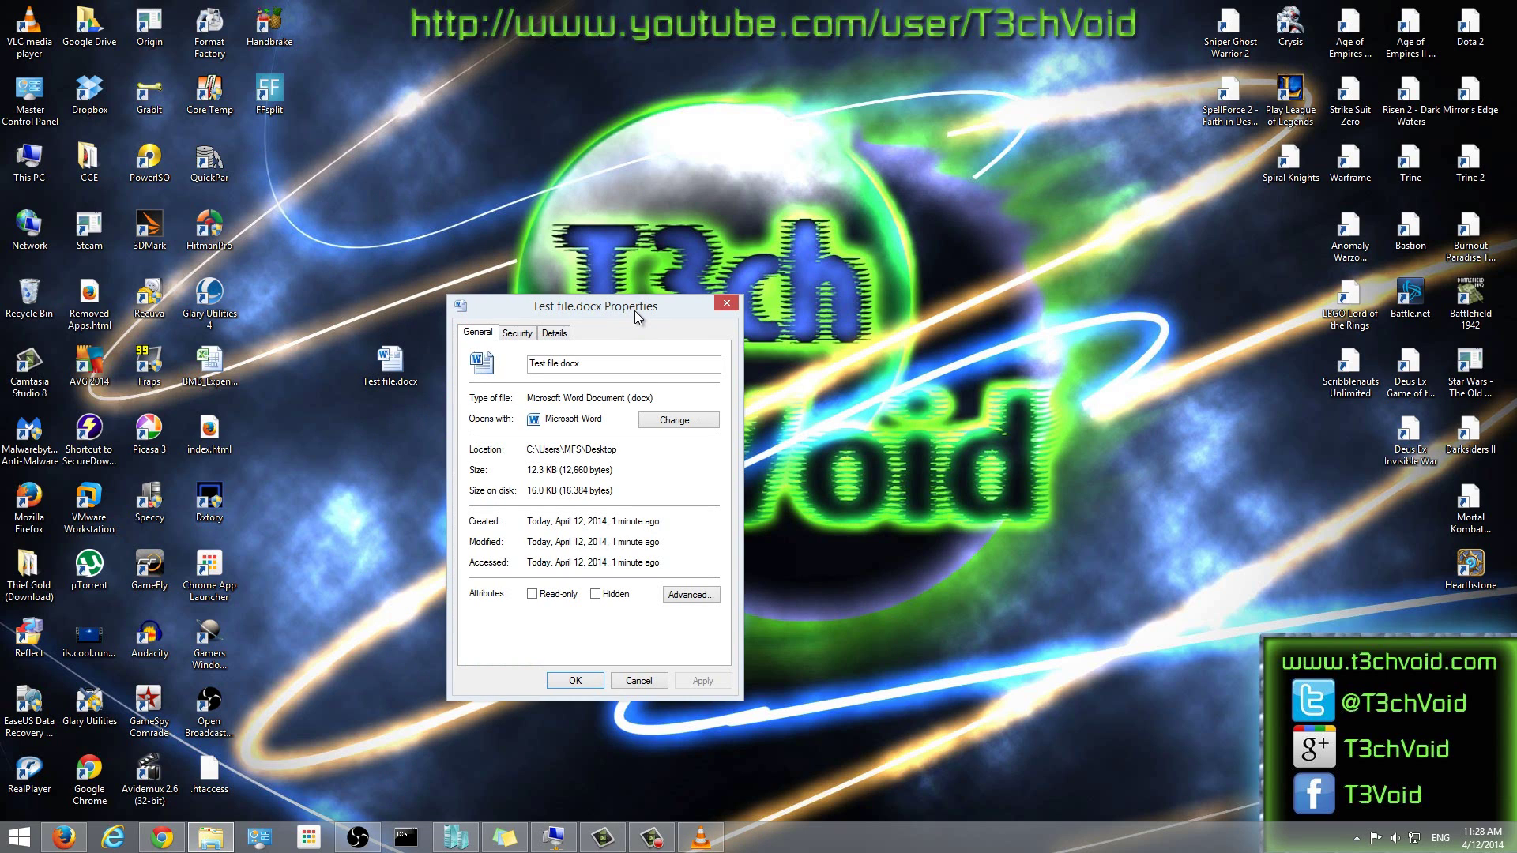
drag(634, 311, 645, 318)
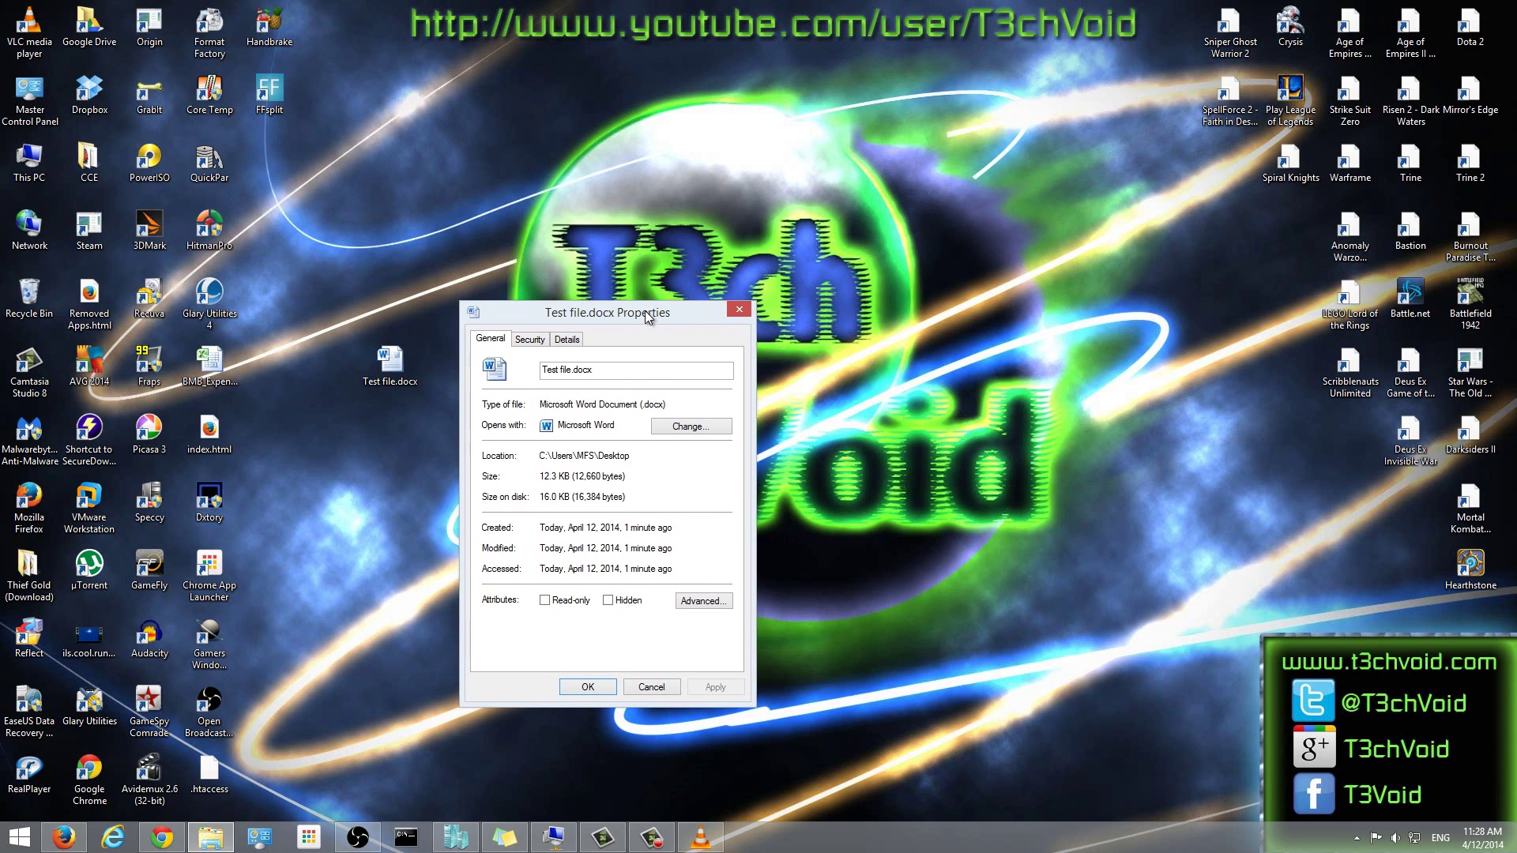
- Show the Details page of Test file.docx and scroll through its title, authors and revision fields
click(570, 341)
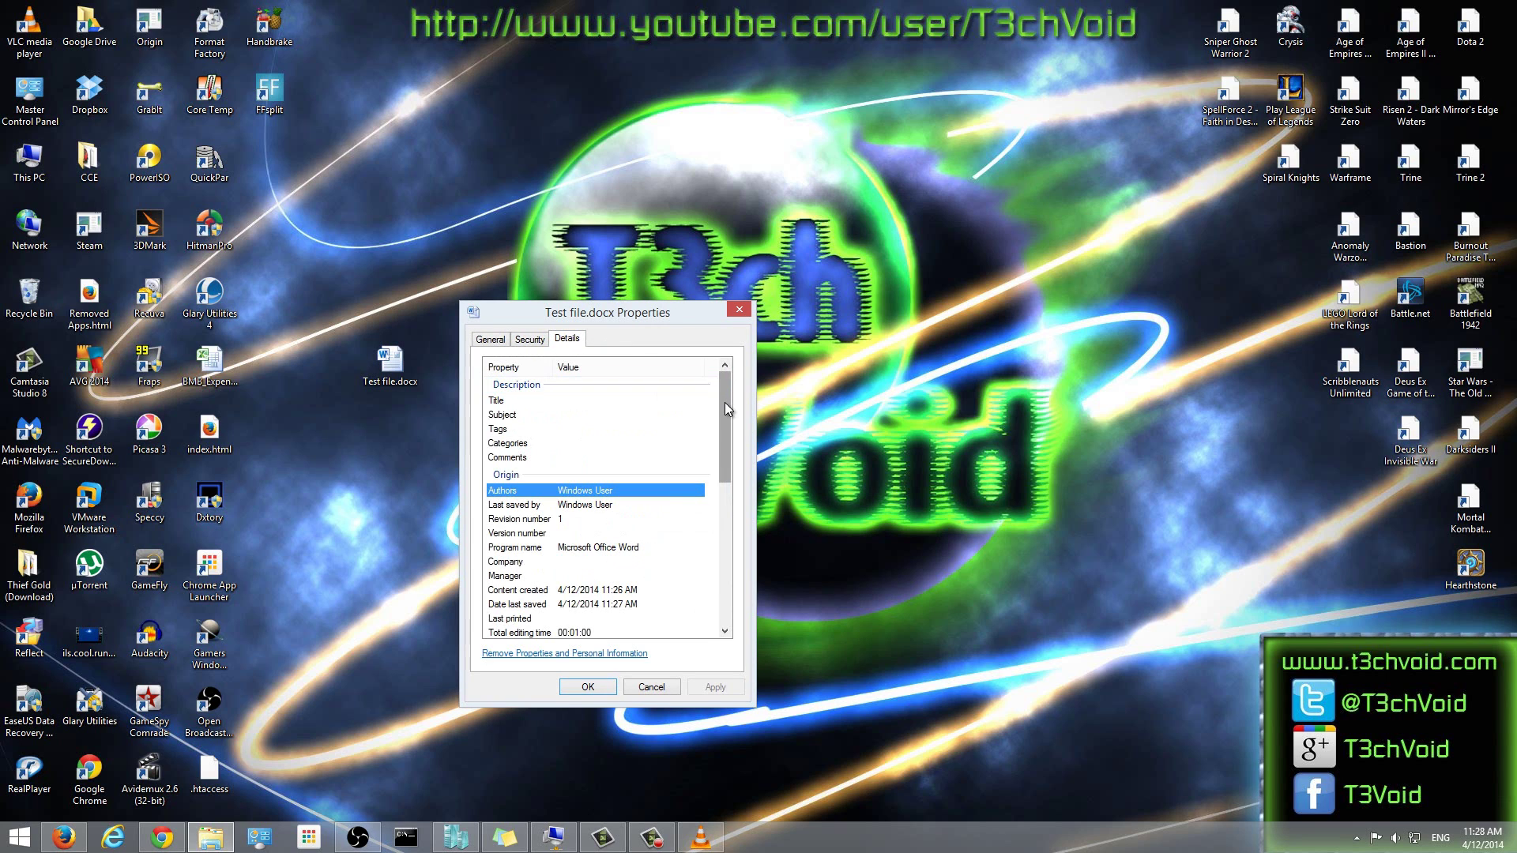
mouse_move(724, 409)
mouse_down()
mouse_move(727, 562)
mouse_move(725, 404)
mouse_move(722, 436)
mouse_up()
click(670, 443)
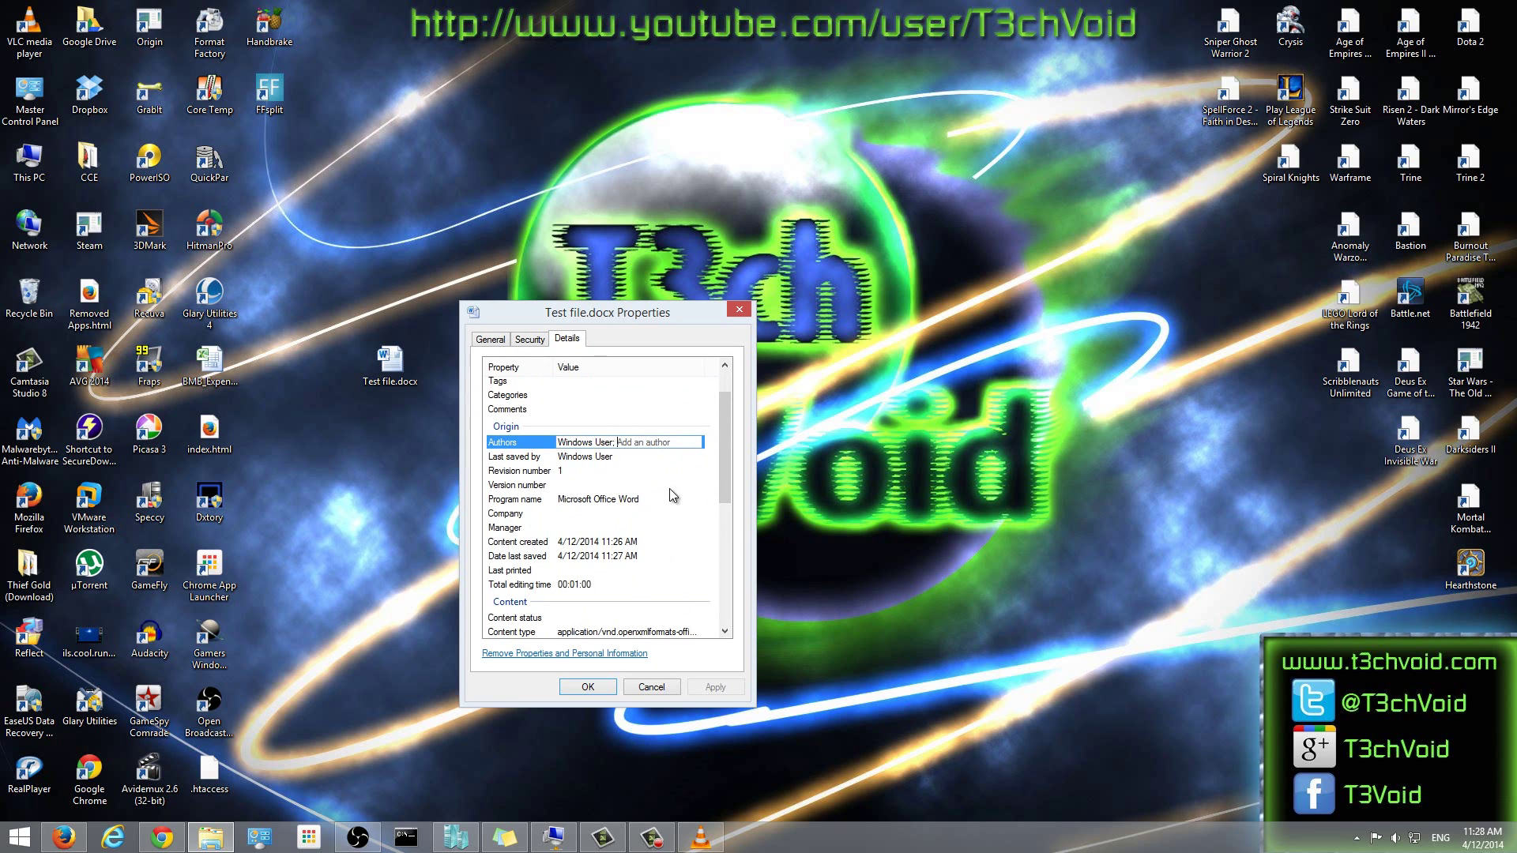
mouse_move(729, 467)
mouse_down()
mouse_move(729, 584)
mouse_move(719, 440)
mouse_up()
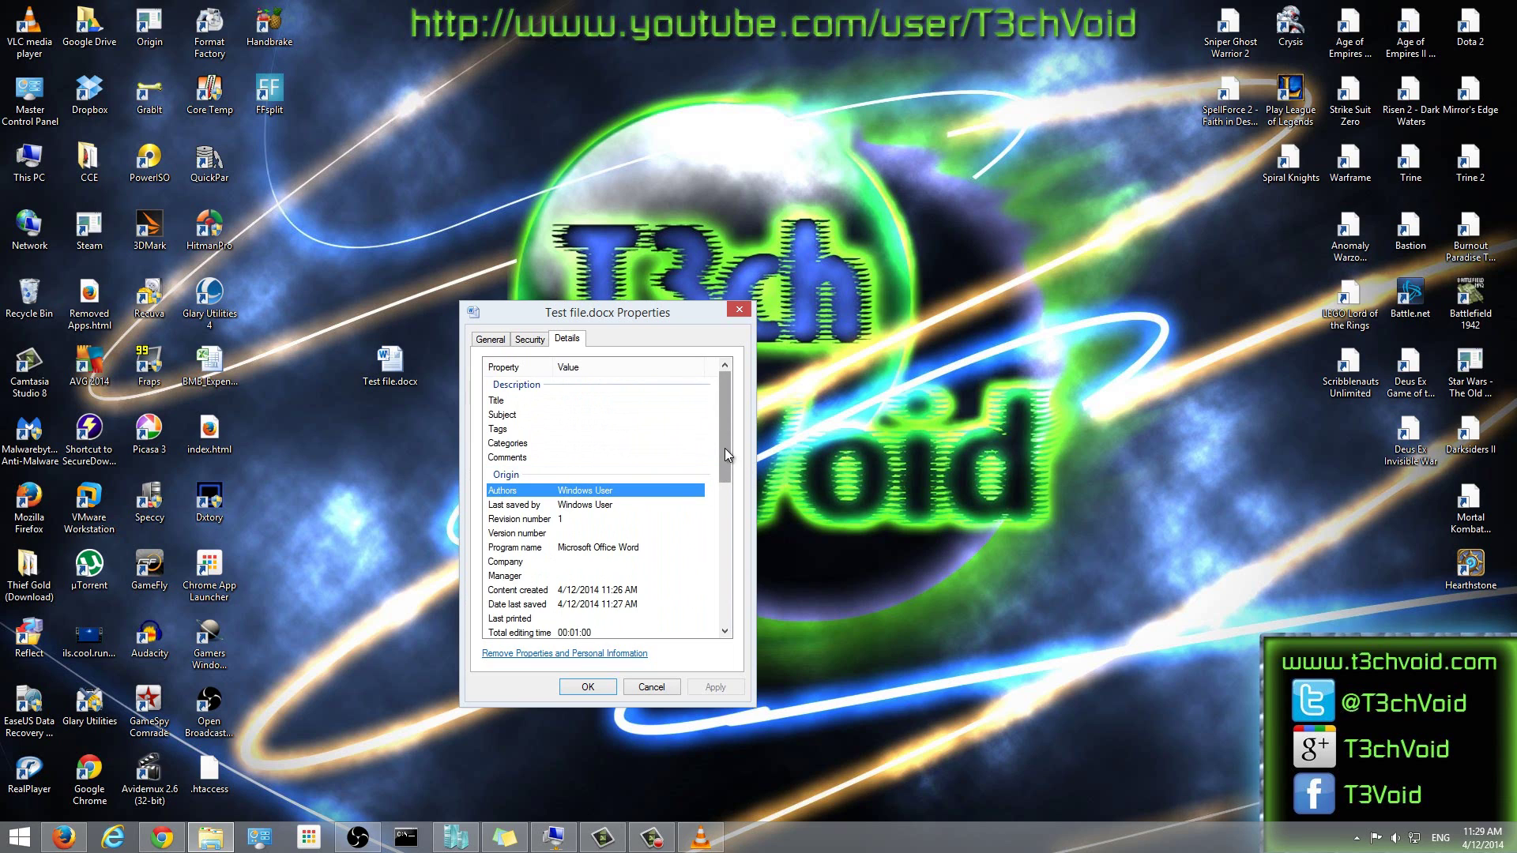
drag(729, 449, 731, 471)
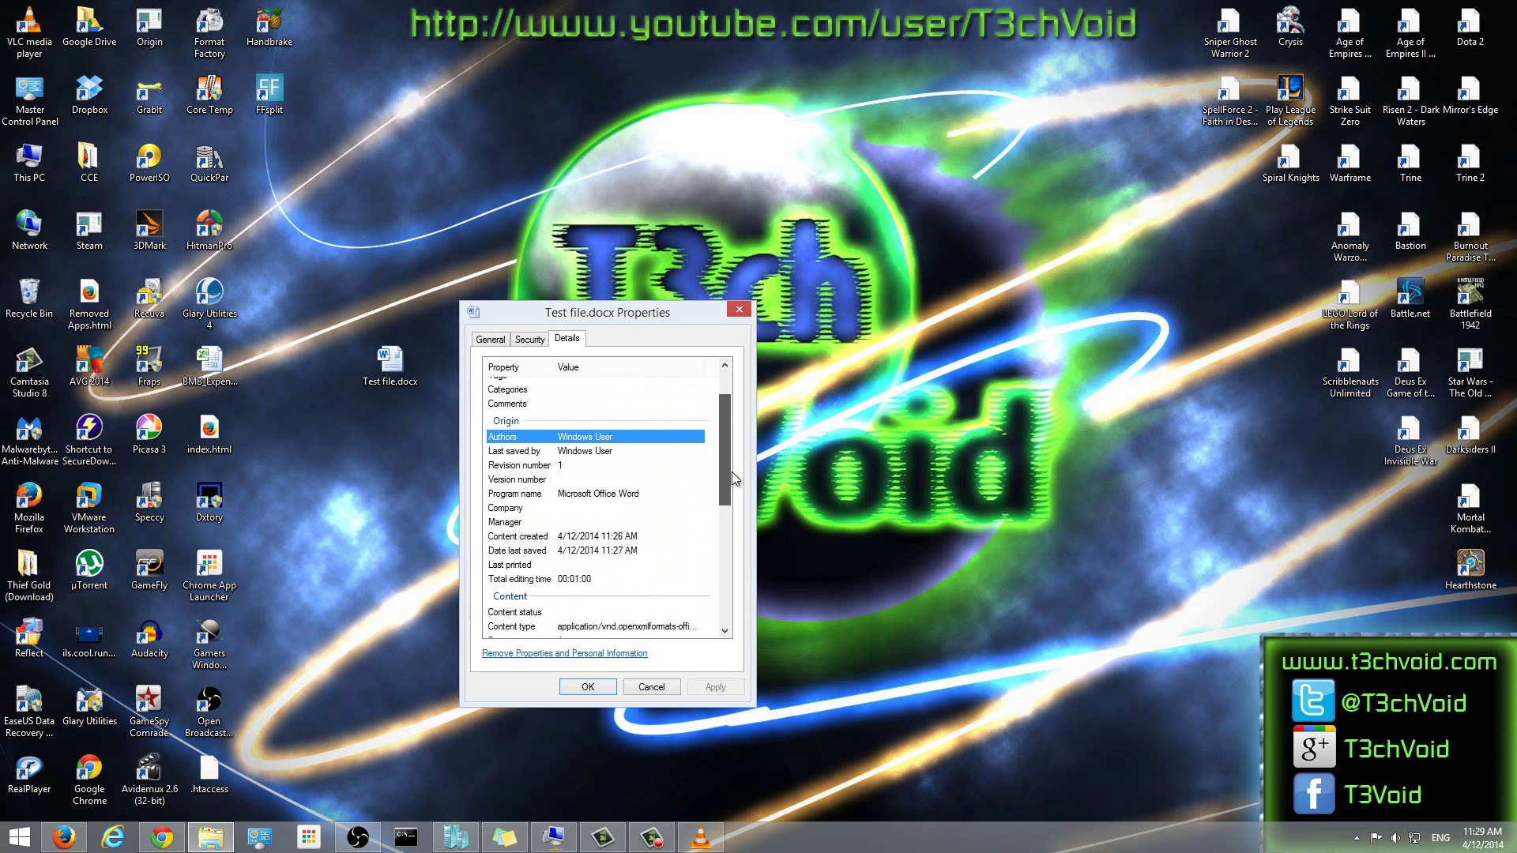
mouse_move(731, 472)
mouse_down()
mouse_move(731, 592)
mouse_move(722, 451)
mouse_up()
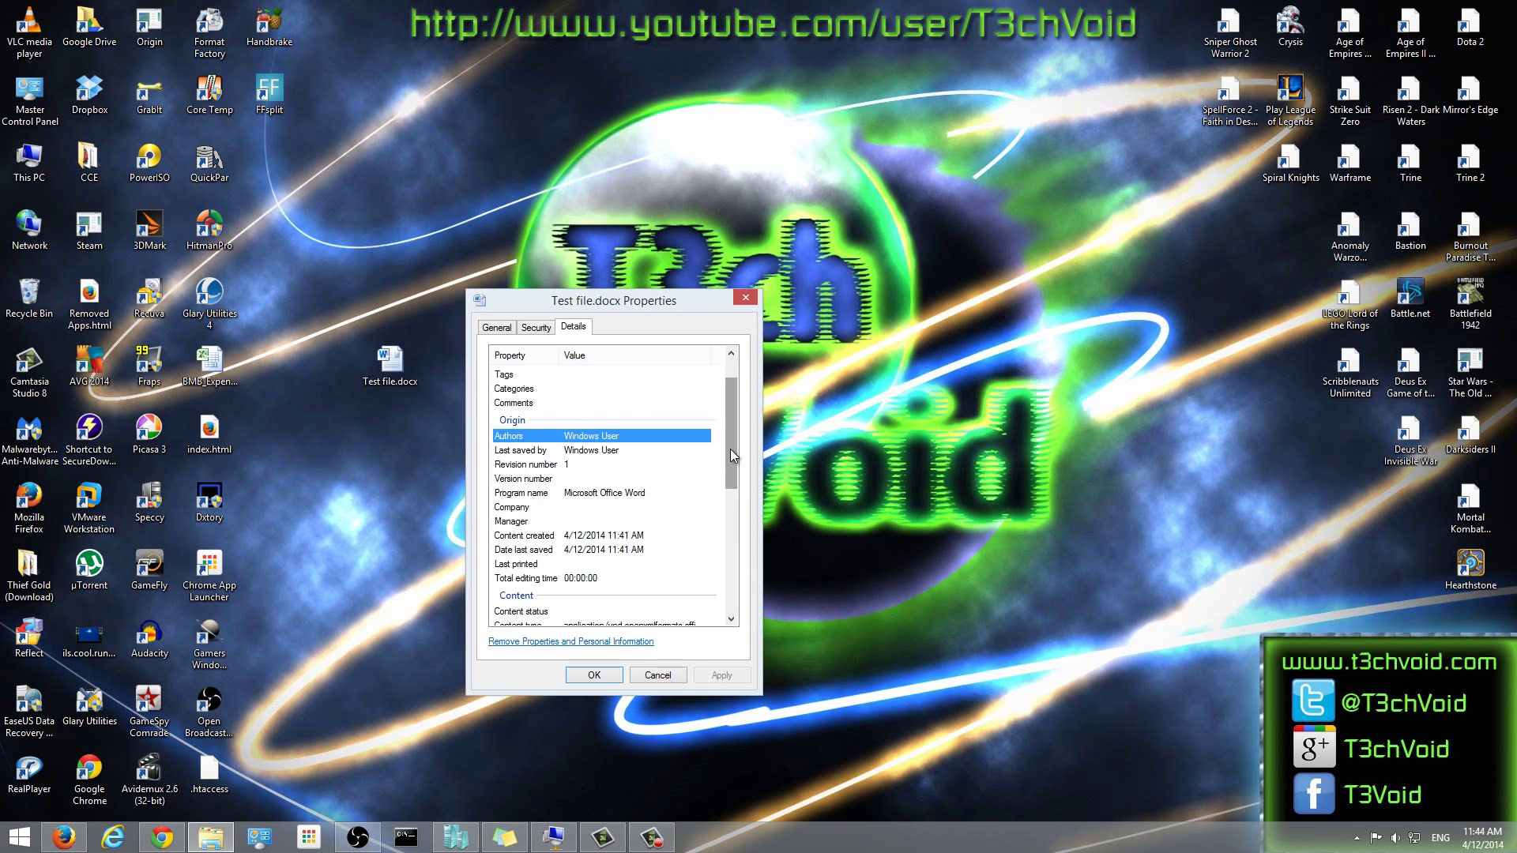
mouse_move(730, 450)
mouse_down()
mouse_move(731, 501)
mouse_move(732, 426)
mouse_move(715, 530)
mouse_move(732, 579)
mouse_move(740, 427)
mouse_up()
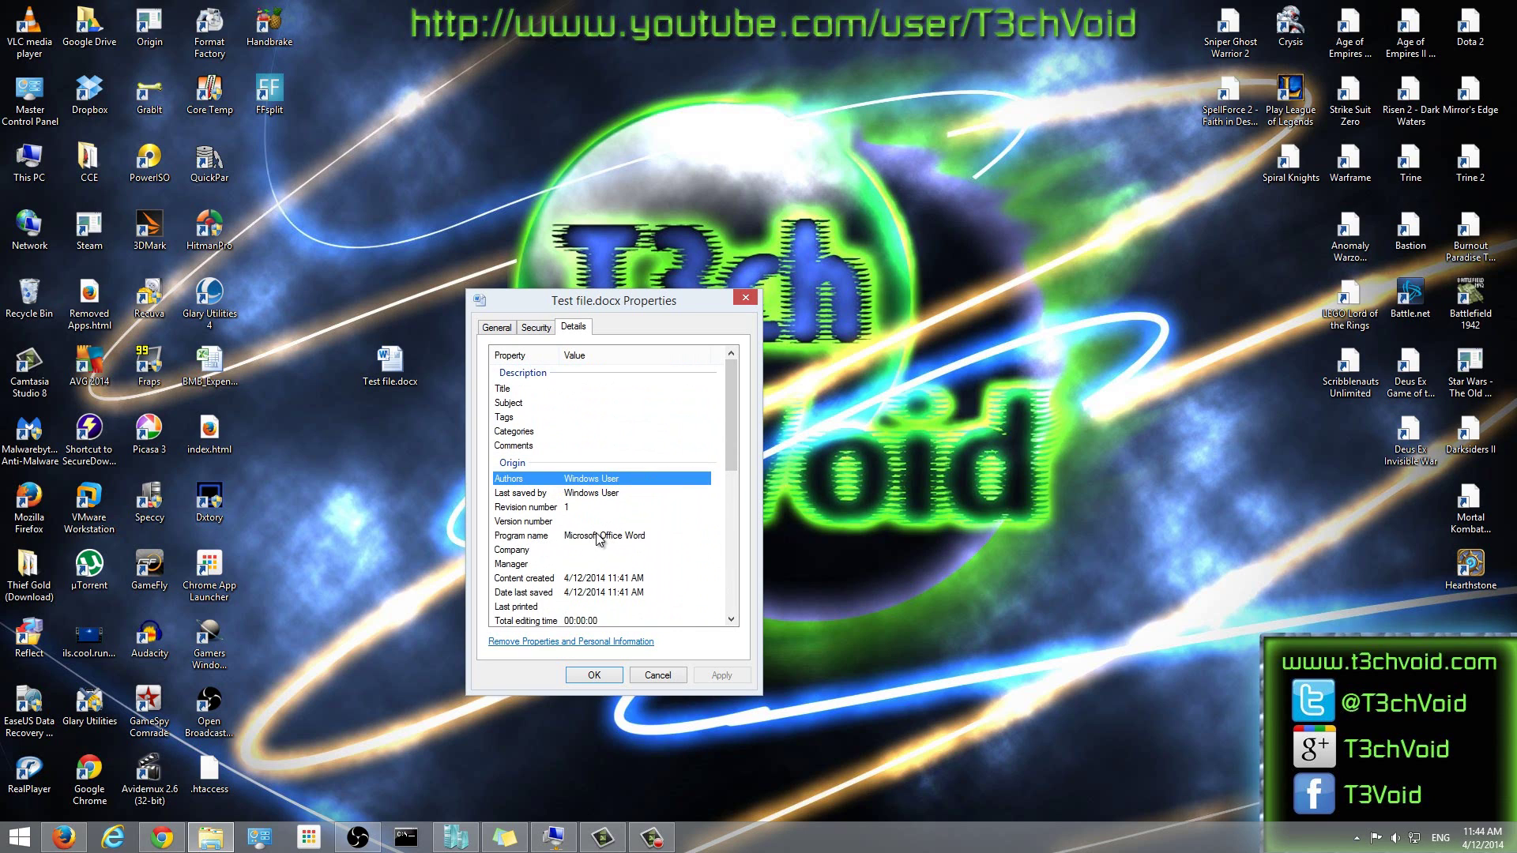
- Delete the author name so the Authors value on the Details page is blank
click(625, 482)
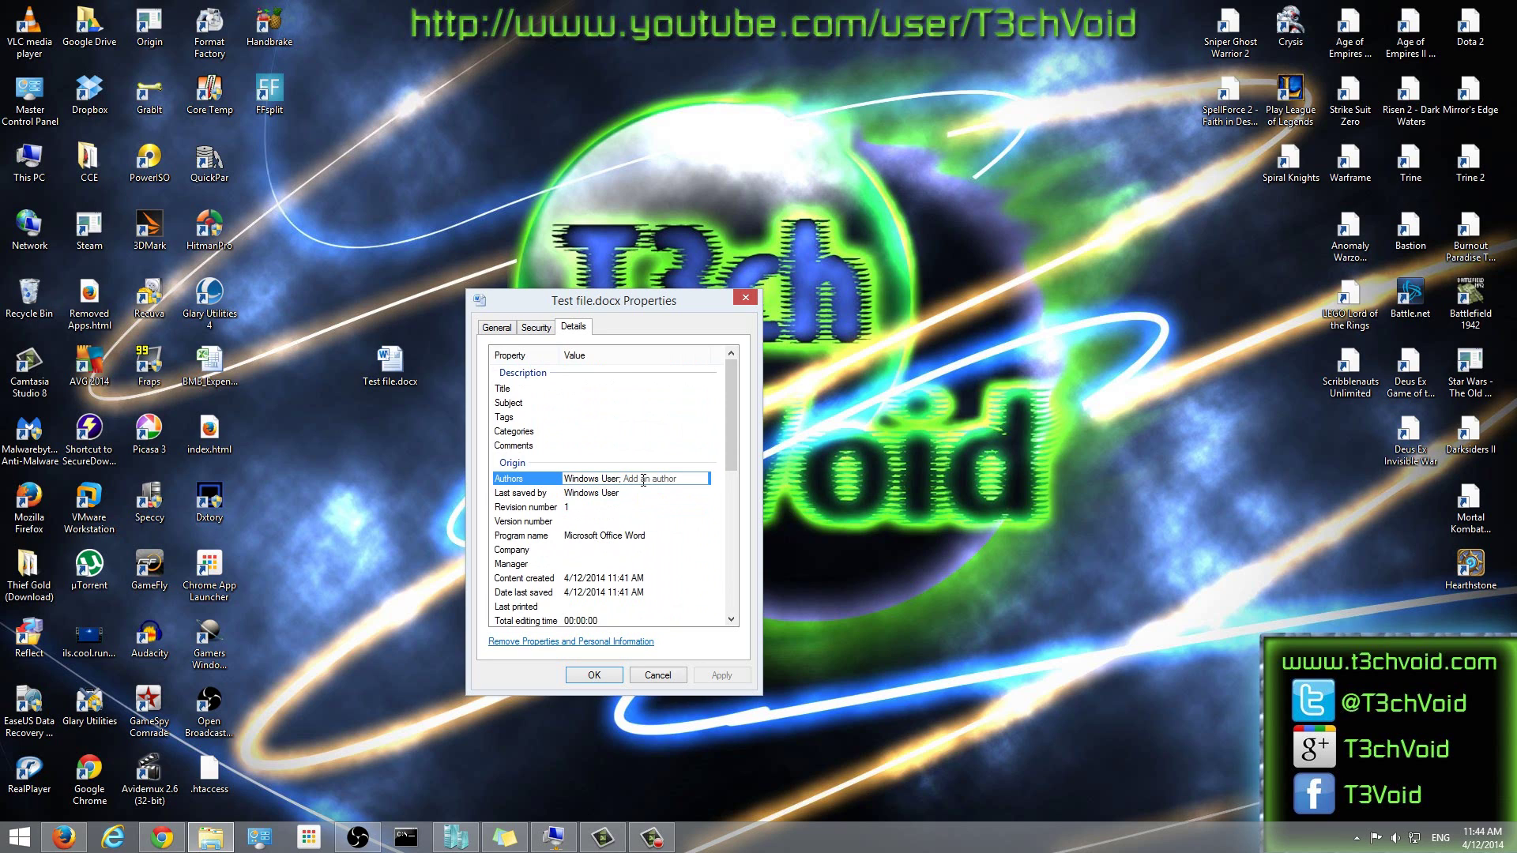
key(BackSpace)
click(609, 442)
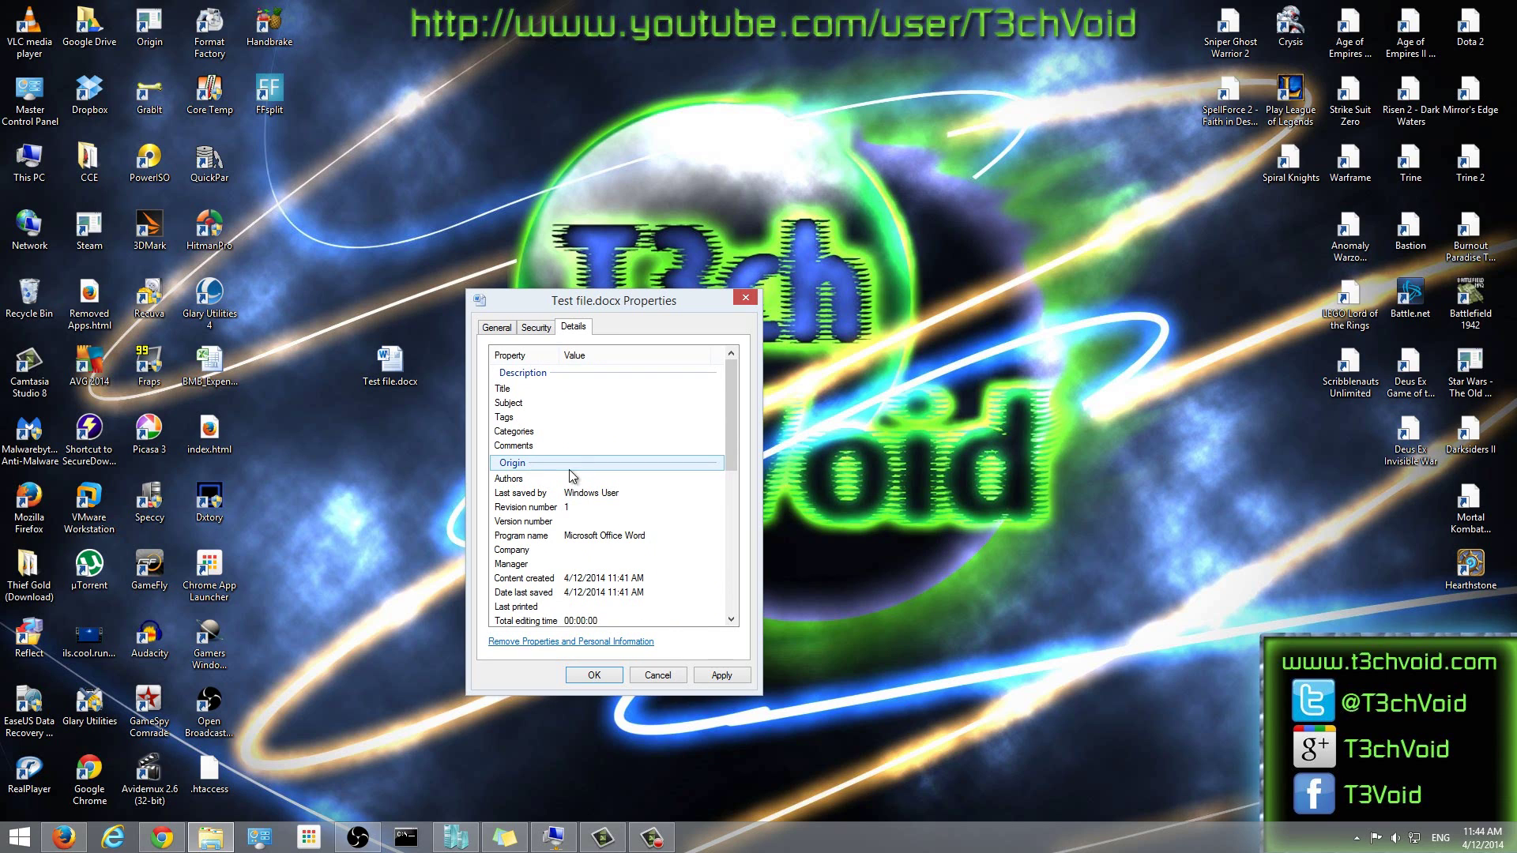
click(605, 479)
click(615, 492)
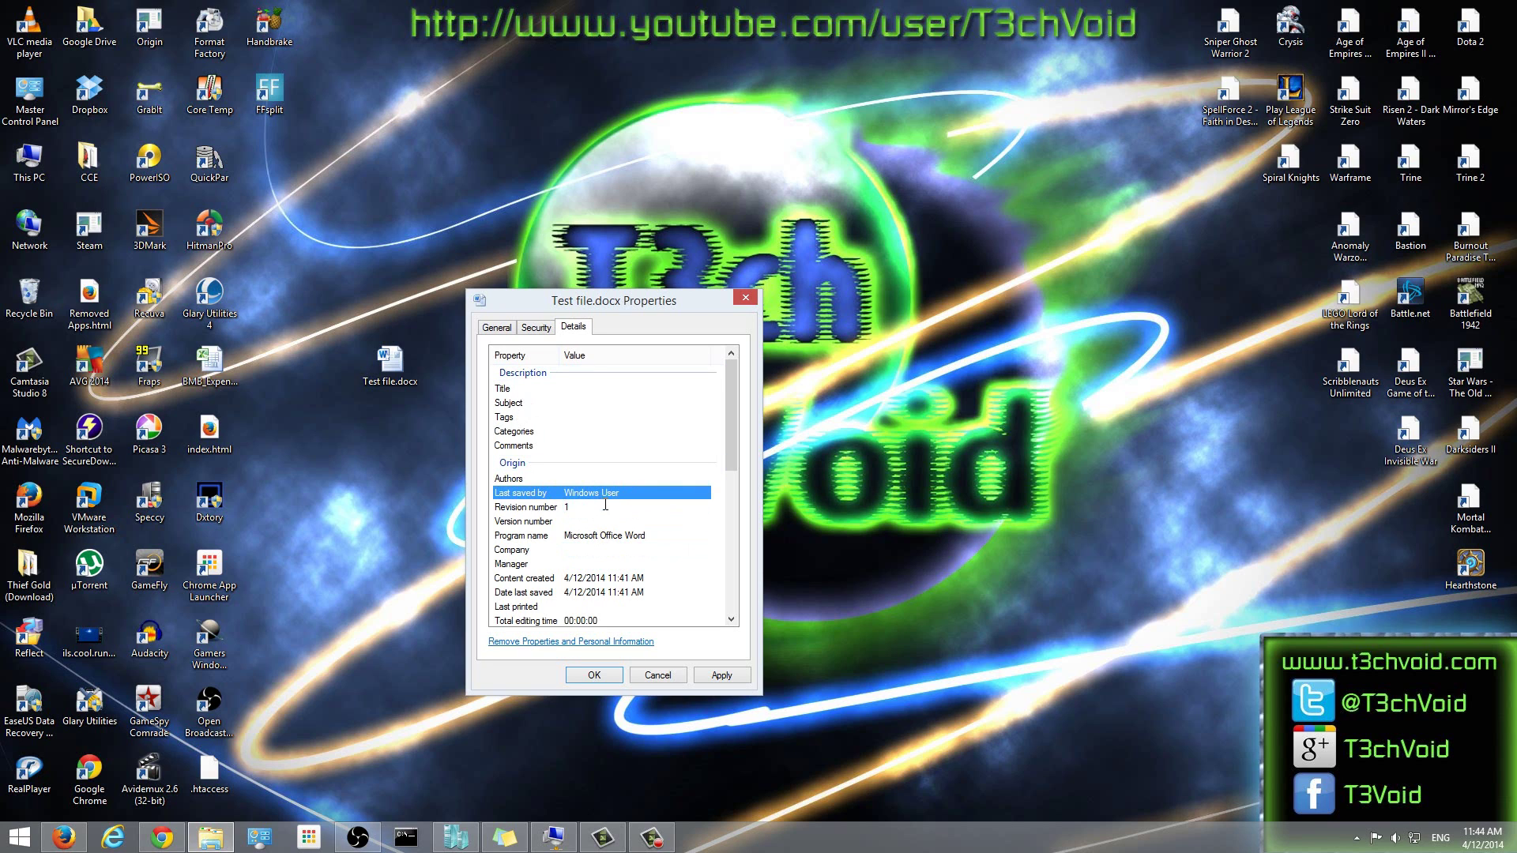
click(625, 562)
click(555, 642)
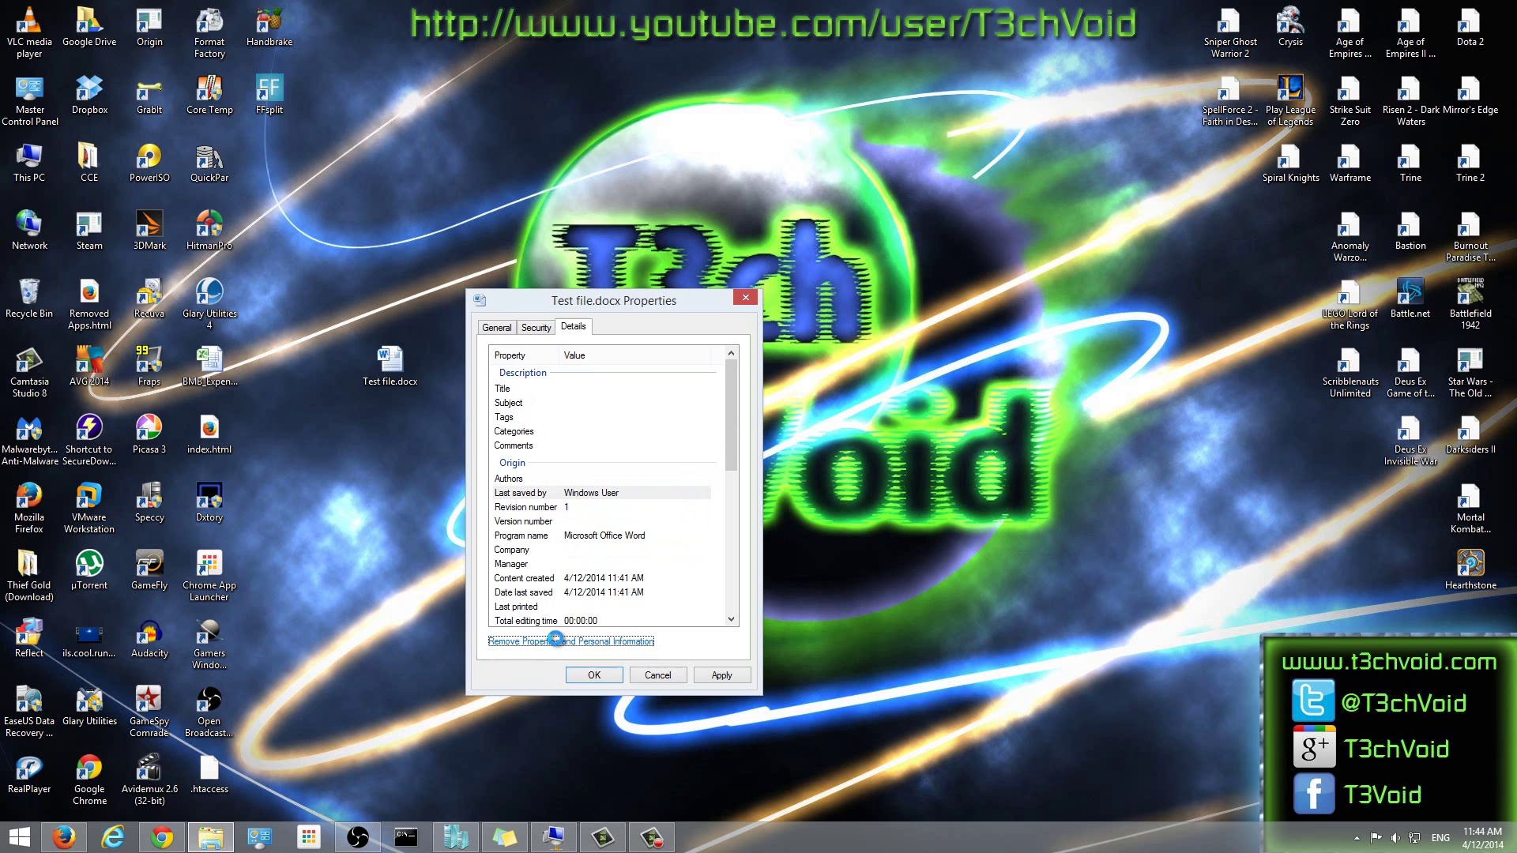
- Choose 'Remove the following properties' and check Title, Tags, Comments, Authors, Last saved by and Program name
drag(190, 9, 986, 298)
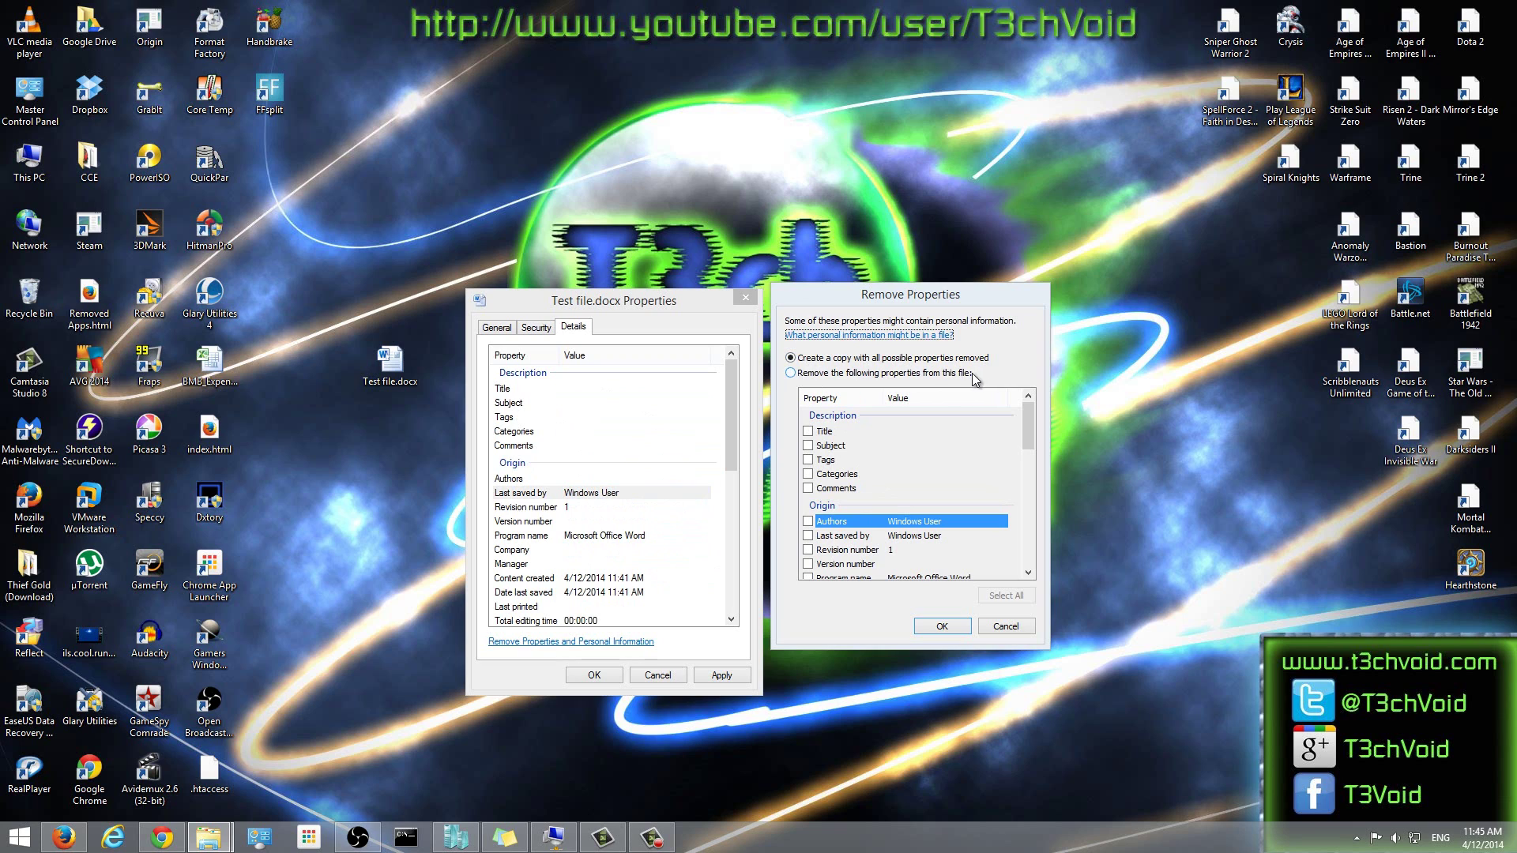
click(793, 373)
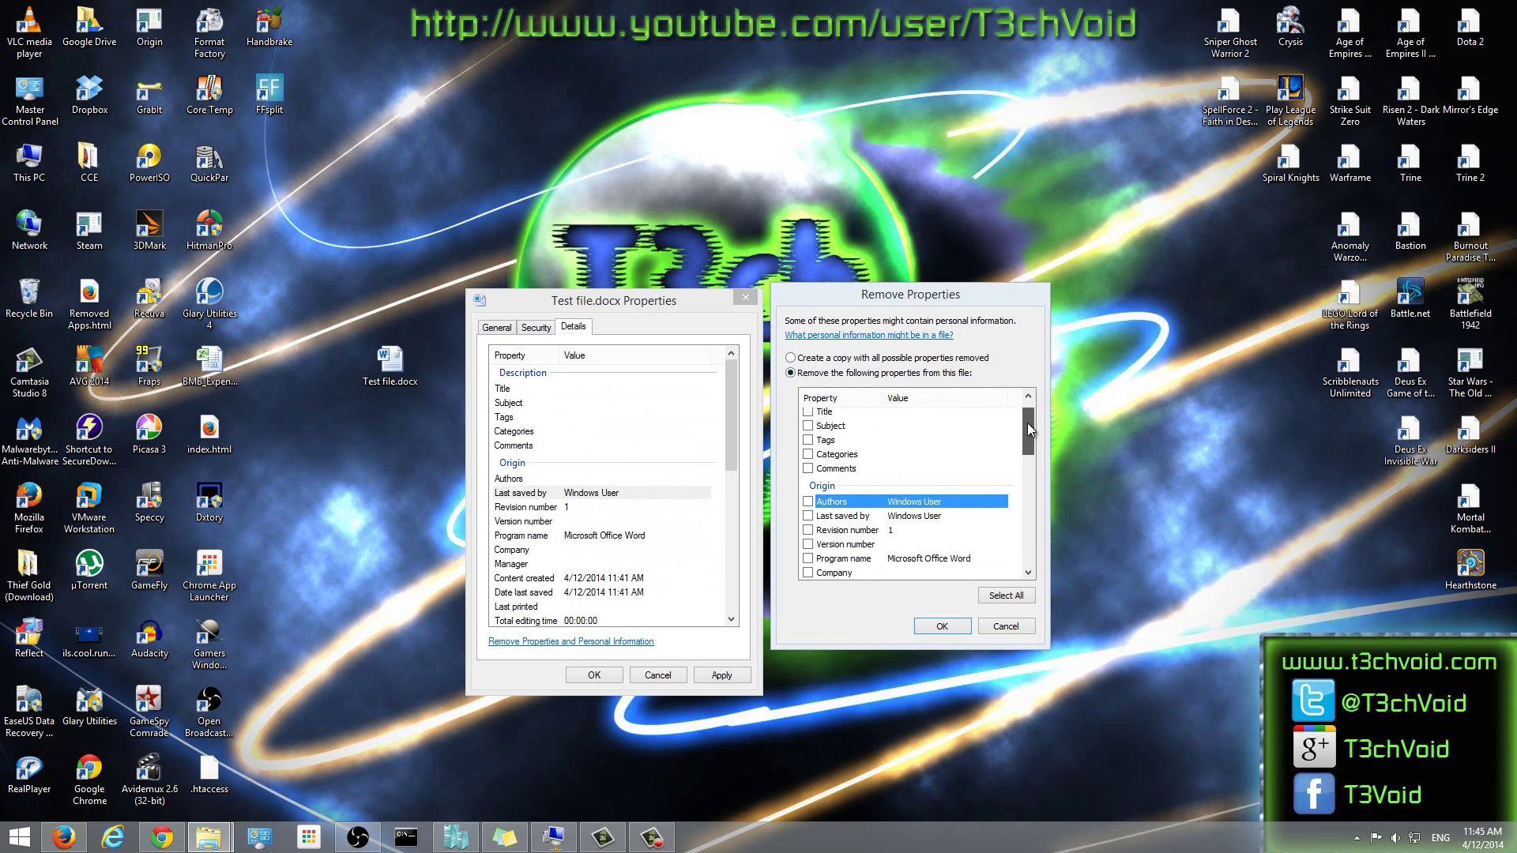
click(807, 431)
click(807, 461)
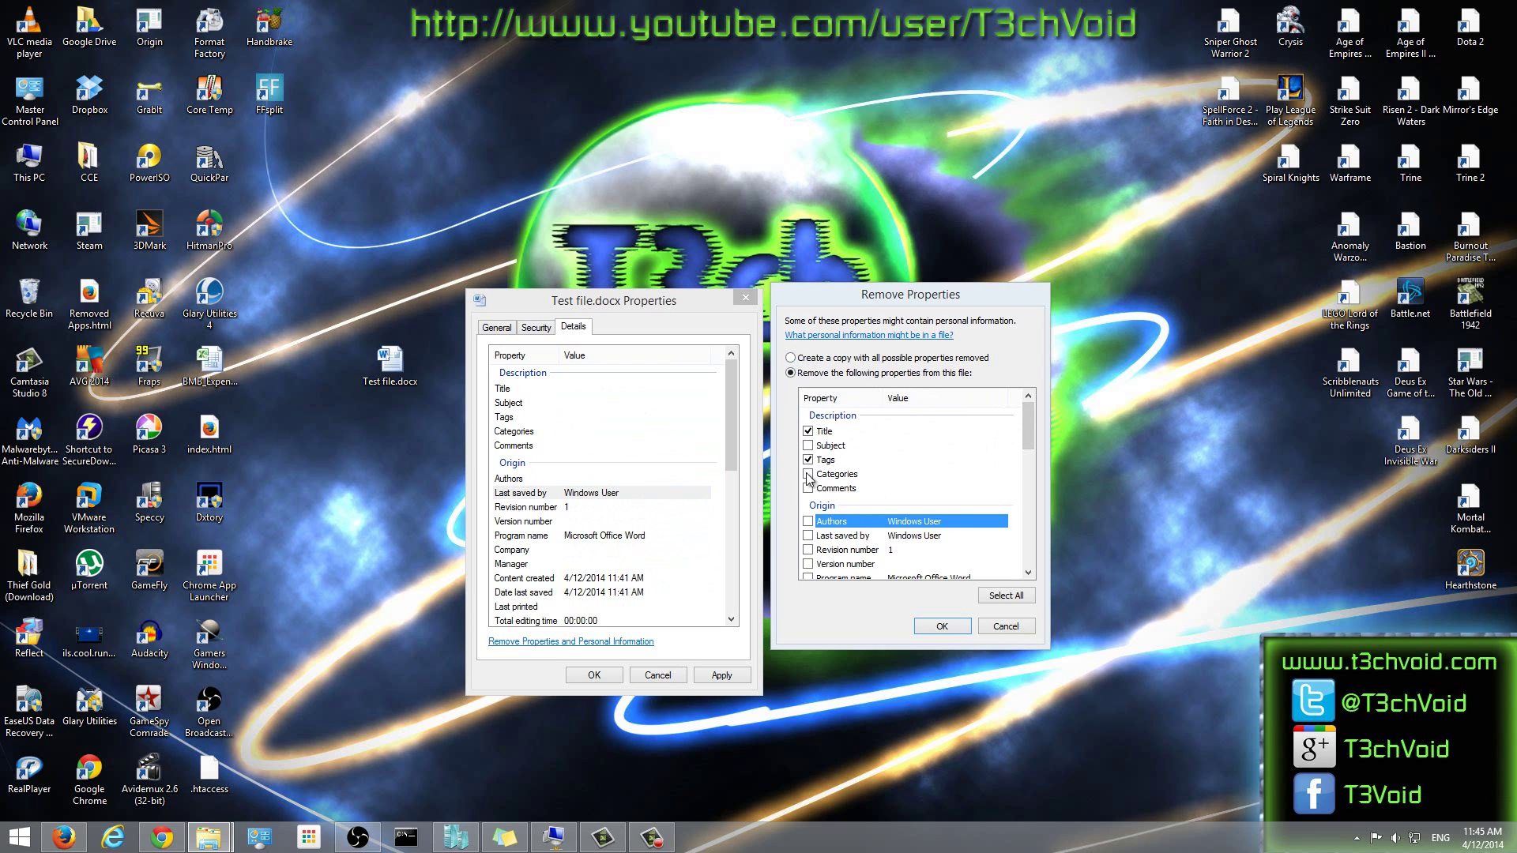
click(807, 488)
click(808, 521)
click(806, 536)
scroll(810, 564, down, 2)
click(807, 498)
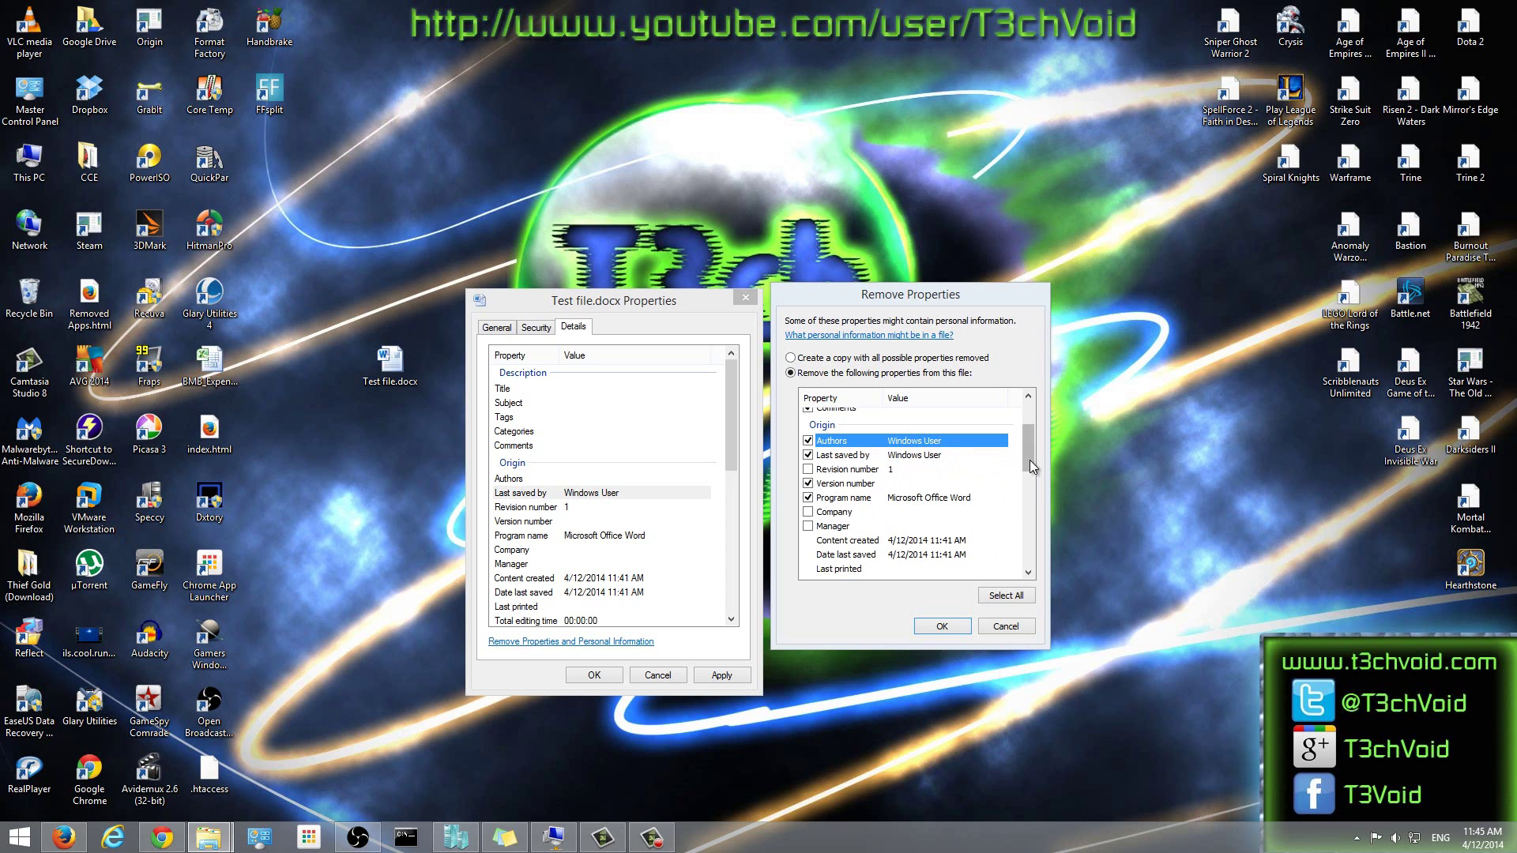
- Select all removable properties and confirm the removal with OK
drag(1029, 460, 1029, 421)
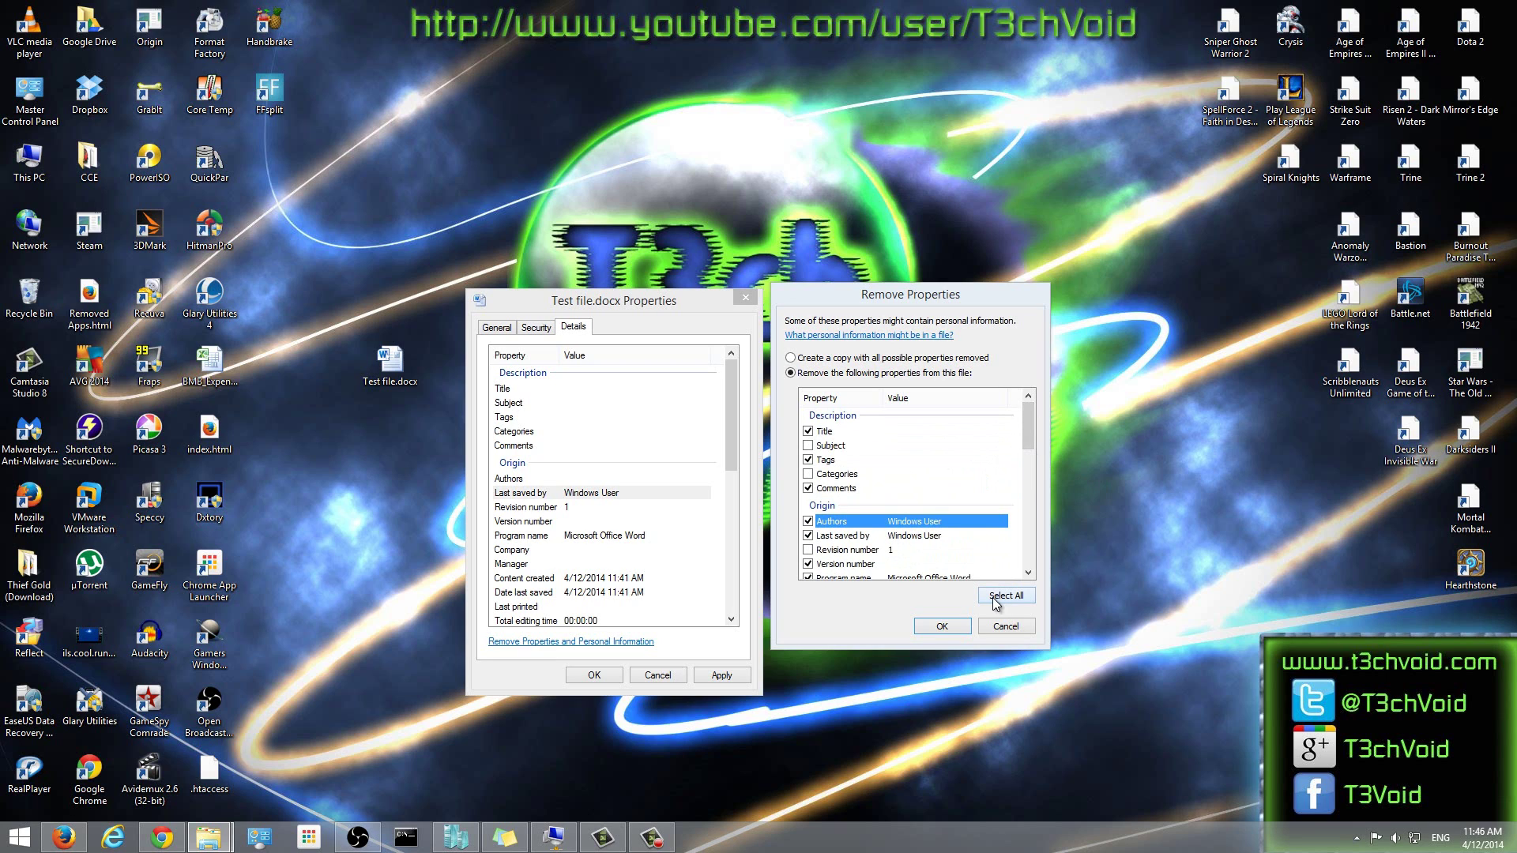
click(995, 597)
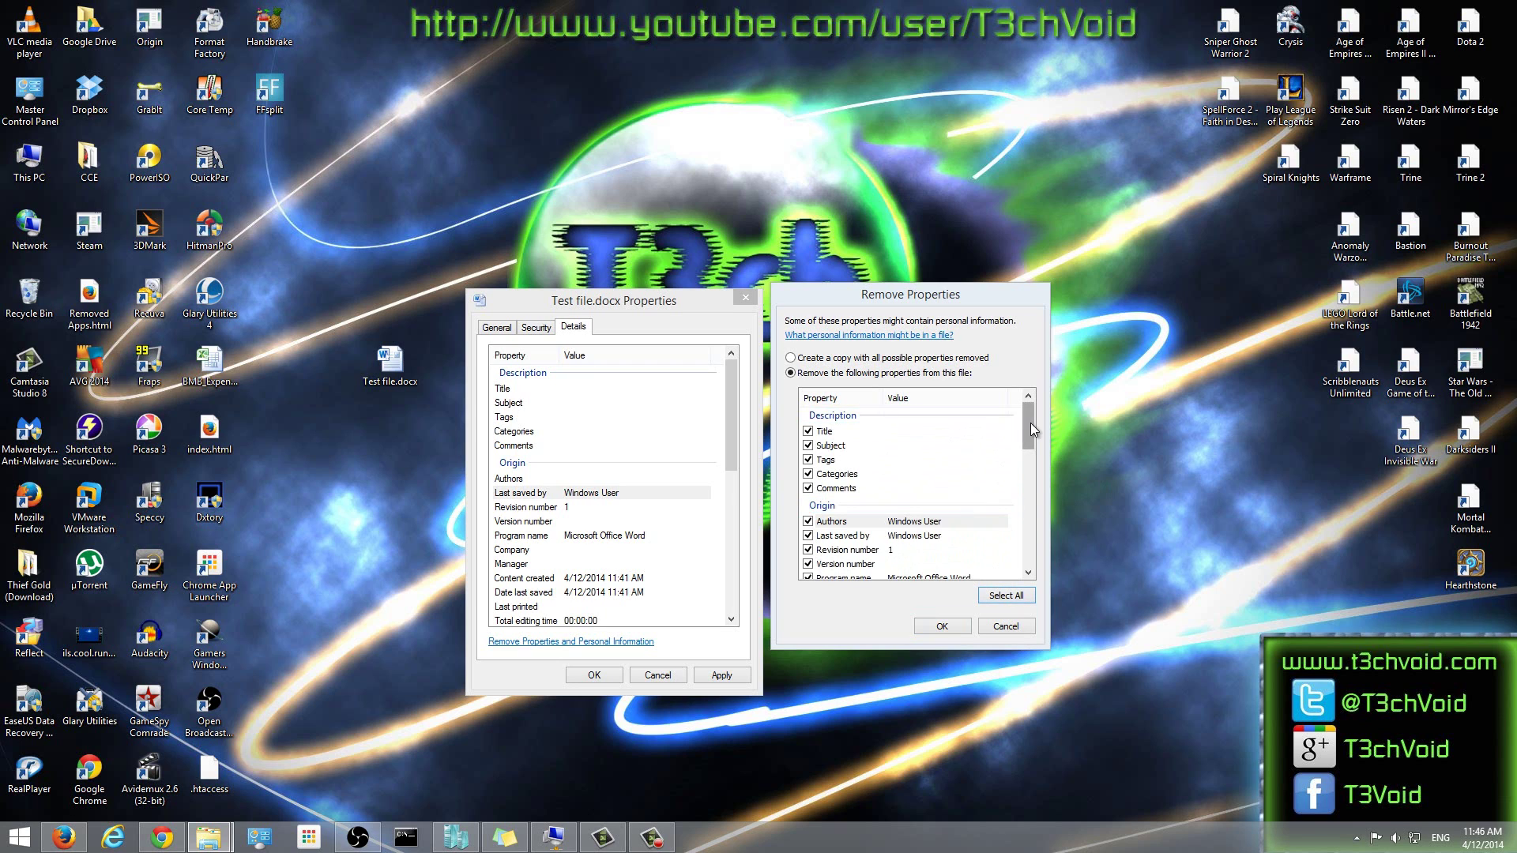
drag(1029, 424, 1030, 483)
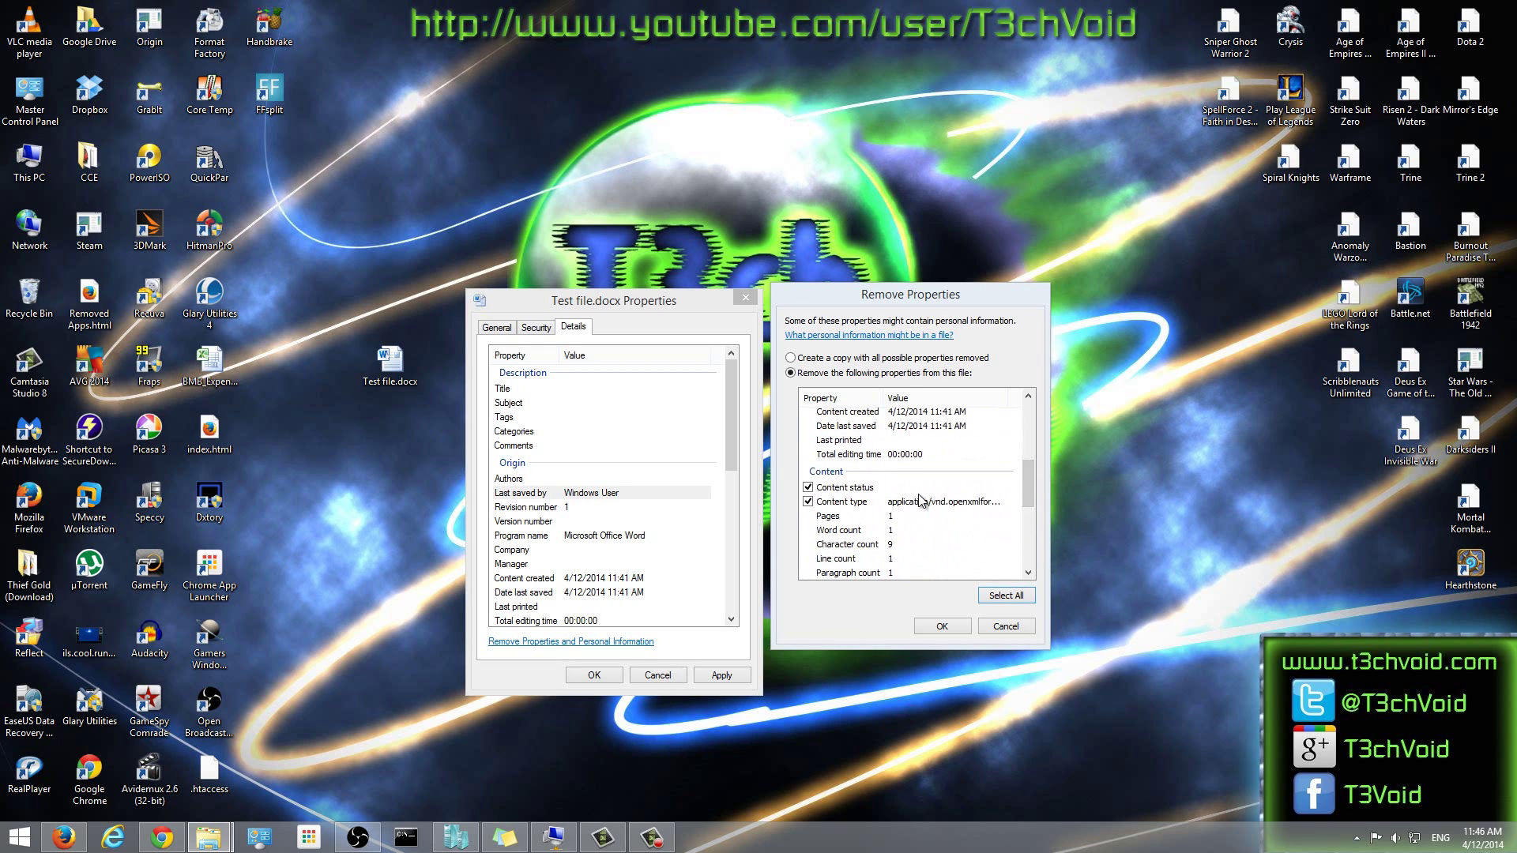
drag(1029, 485, 1027, 468)
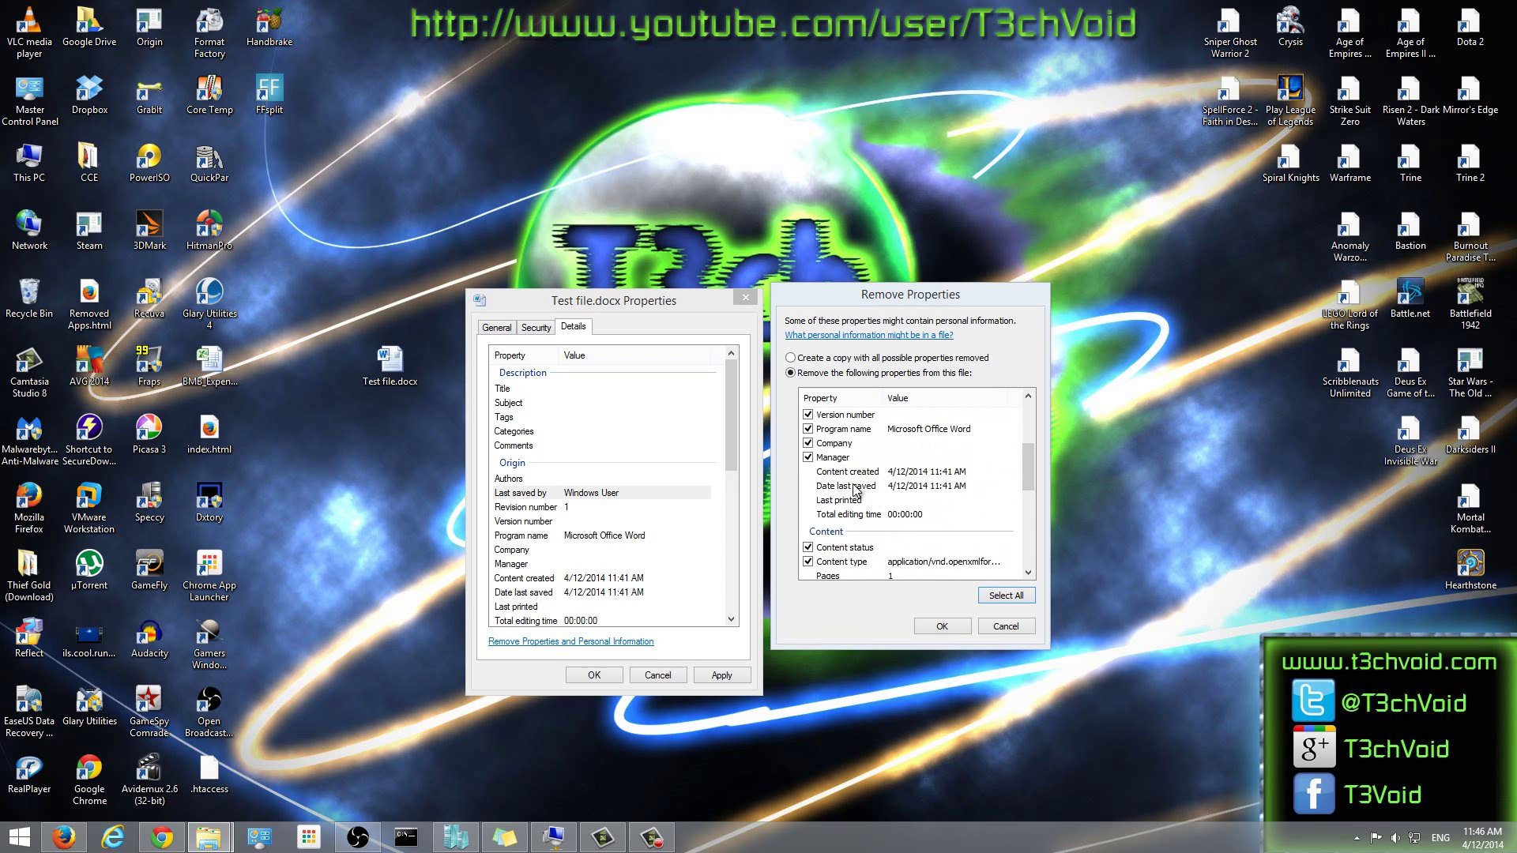
mouse_move(1030, 463)
mouse_down()
mouse_move(1030, 430)
mouse_move(1034, 485)
mouse_up()
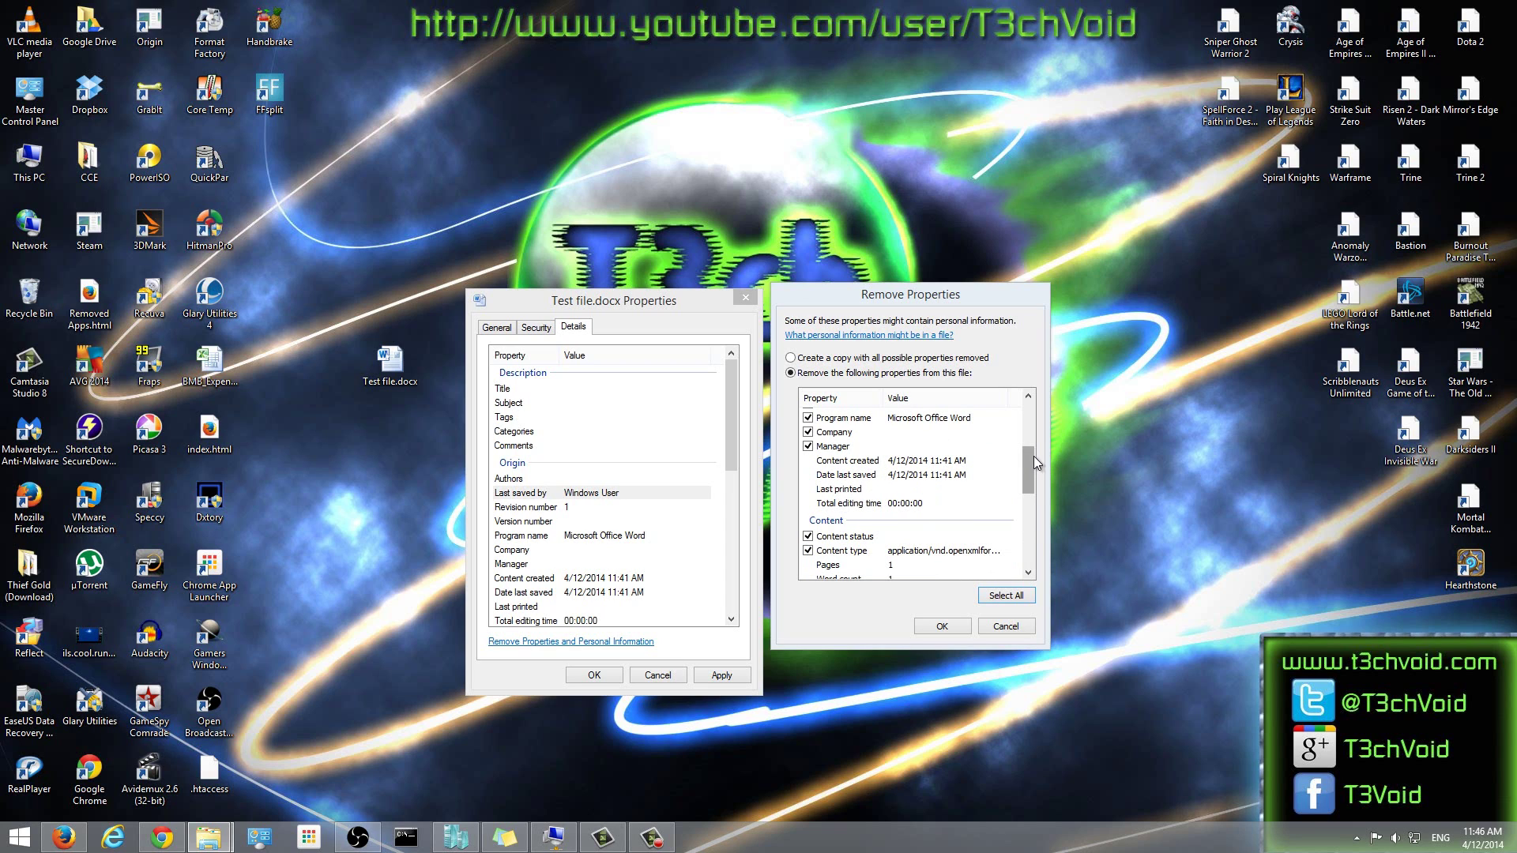
scroll(1028, 474, down, 2)
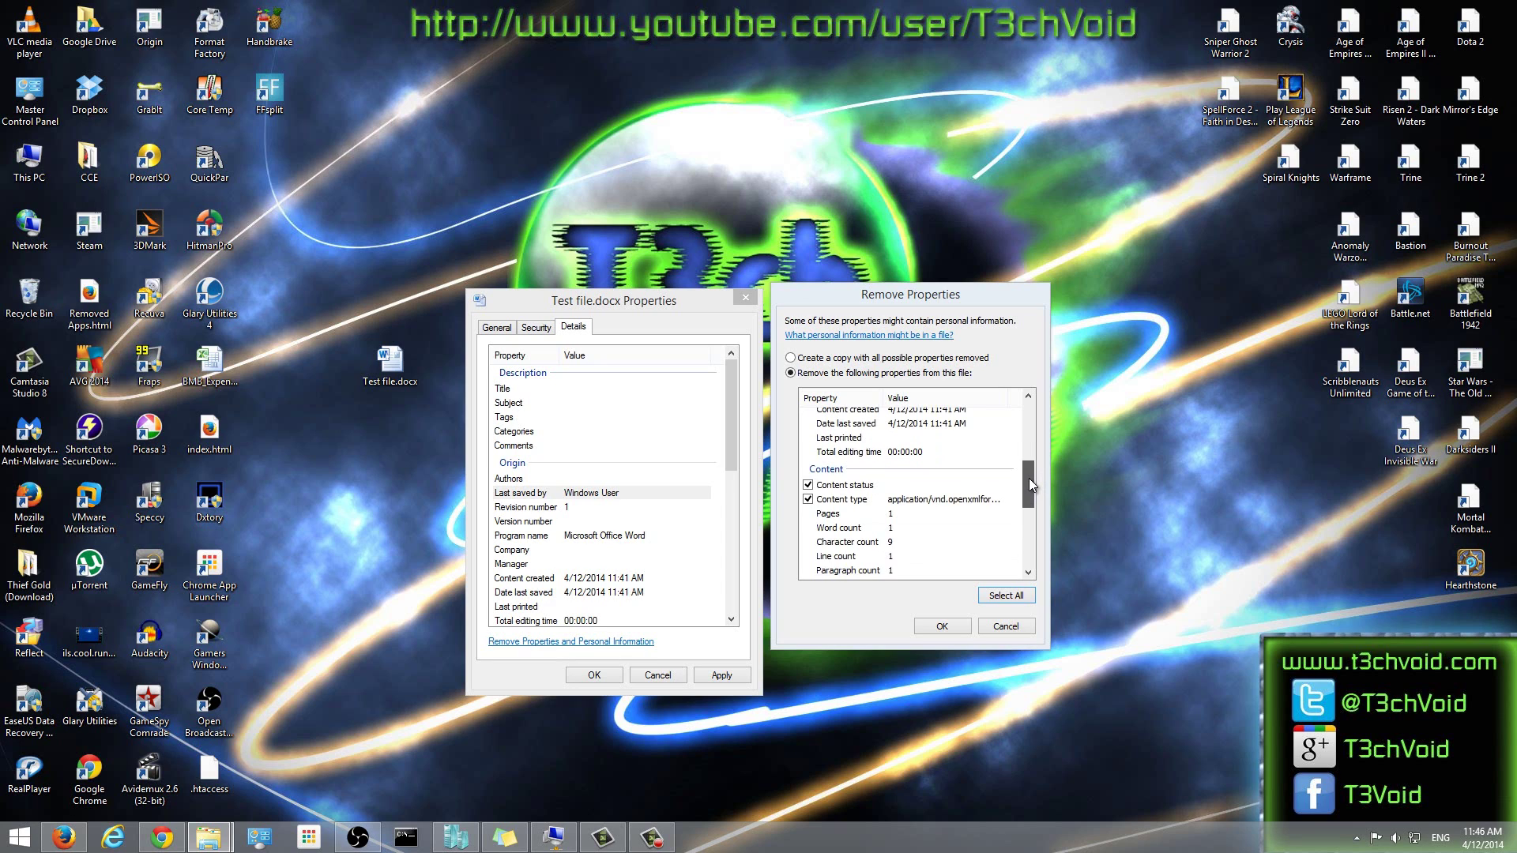
drag(1030, 477, 1027, 446)
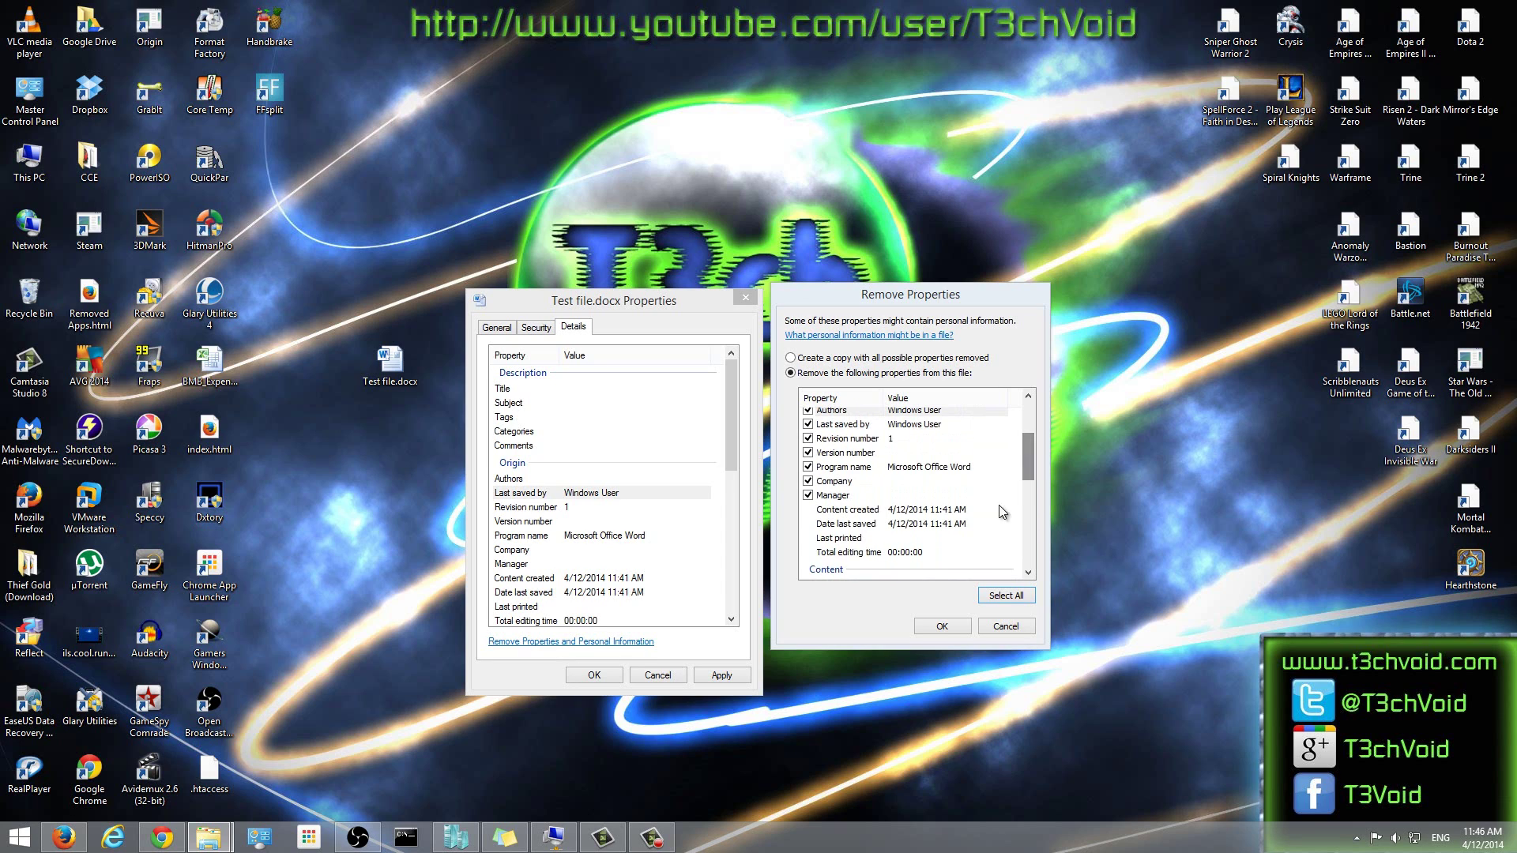
click(939, 624)
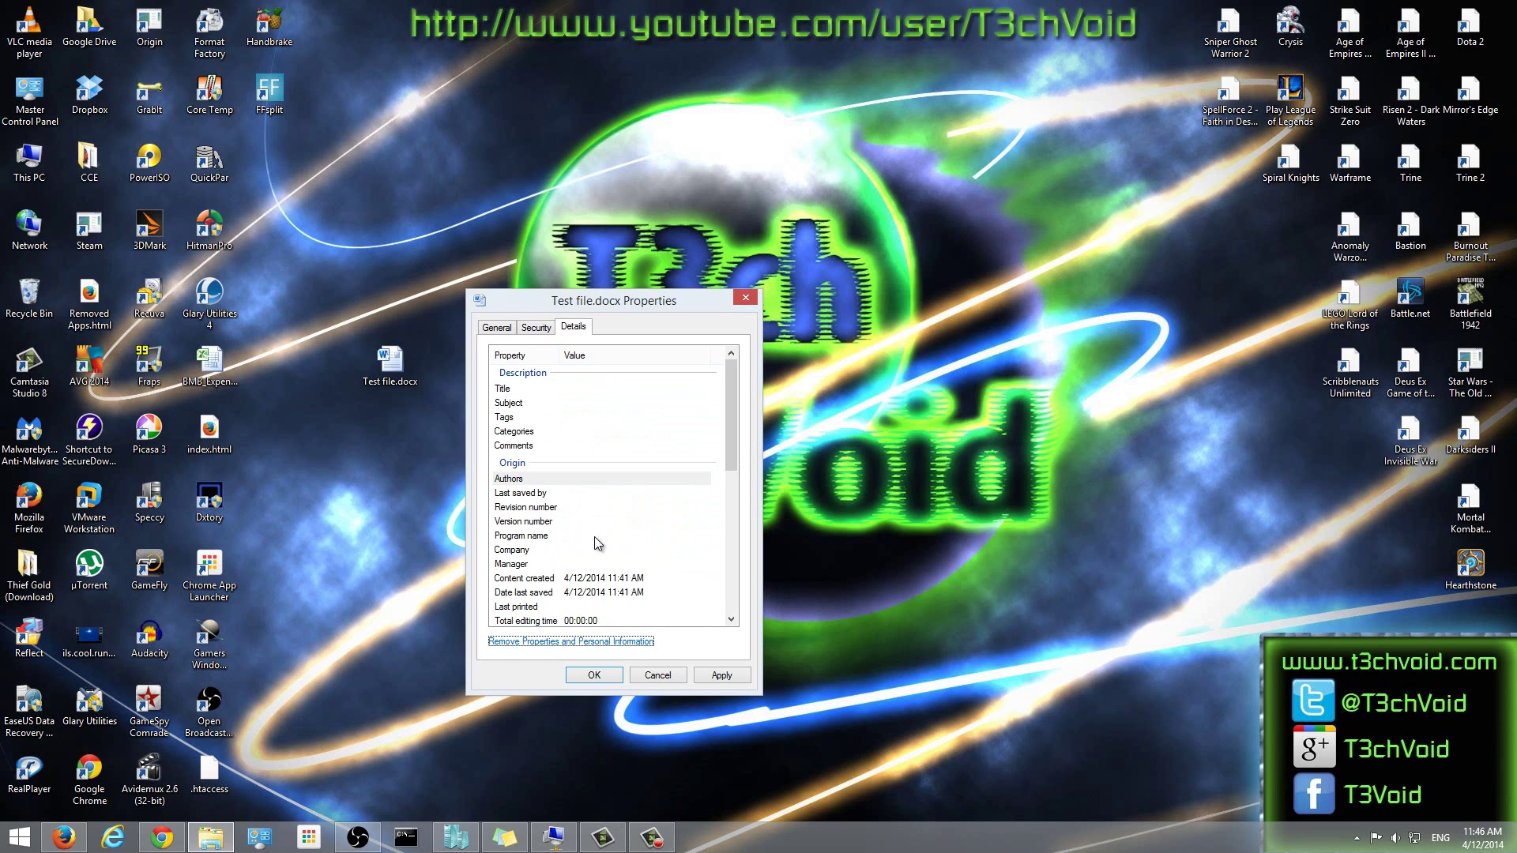
- Review the cleared Details page and close the Test file.docx Properties dialog with OK
drag(734, 408, 708, 379)
click(721, 675)
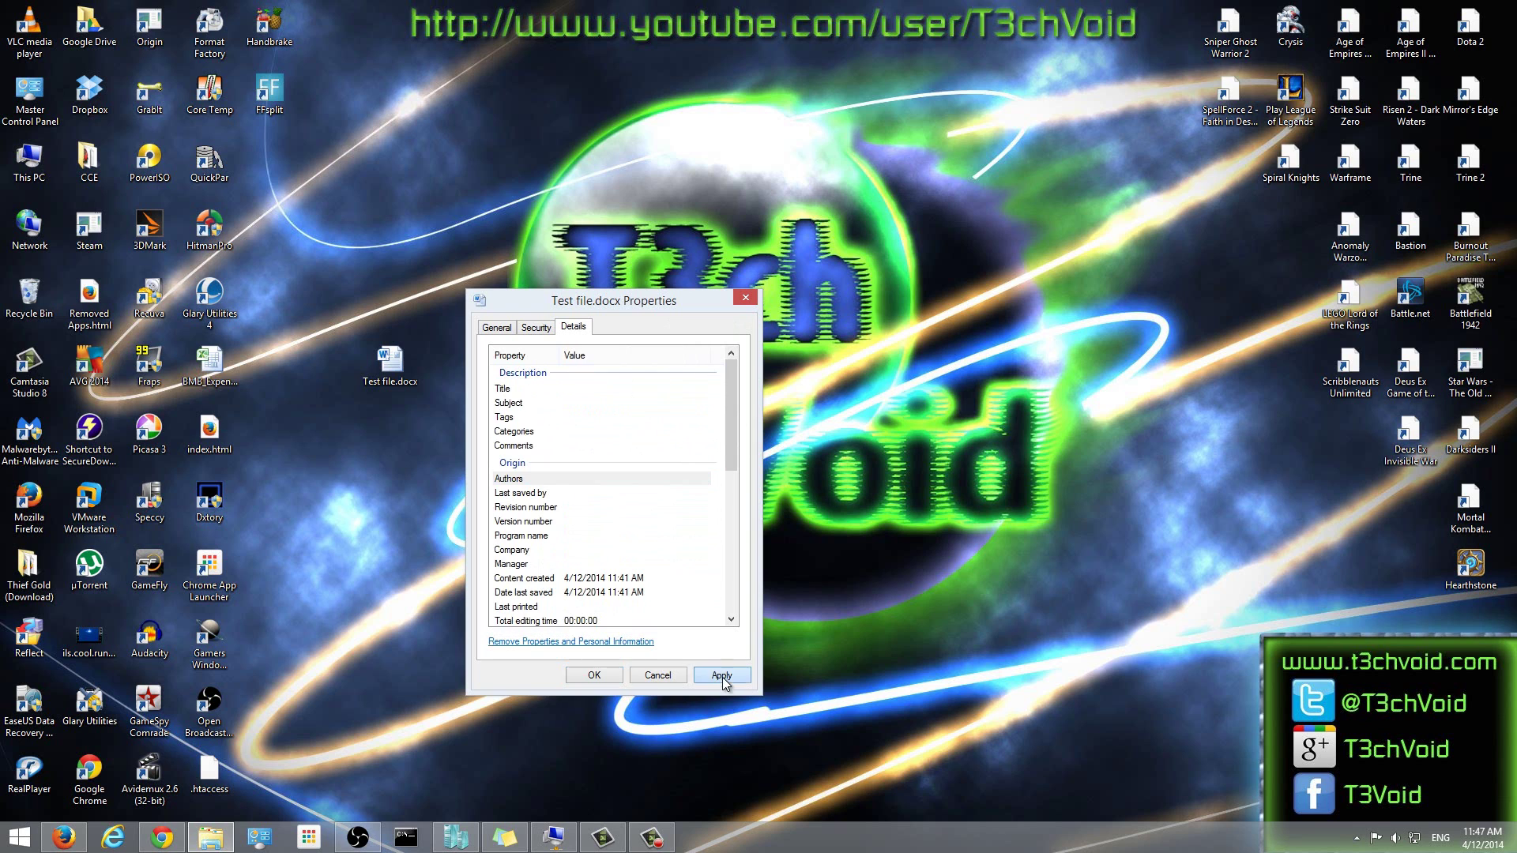
click(604, 676)
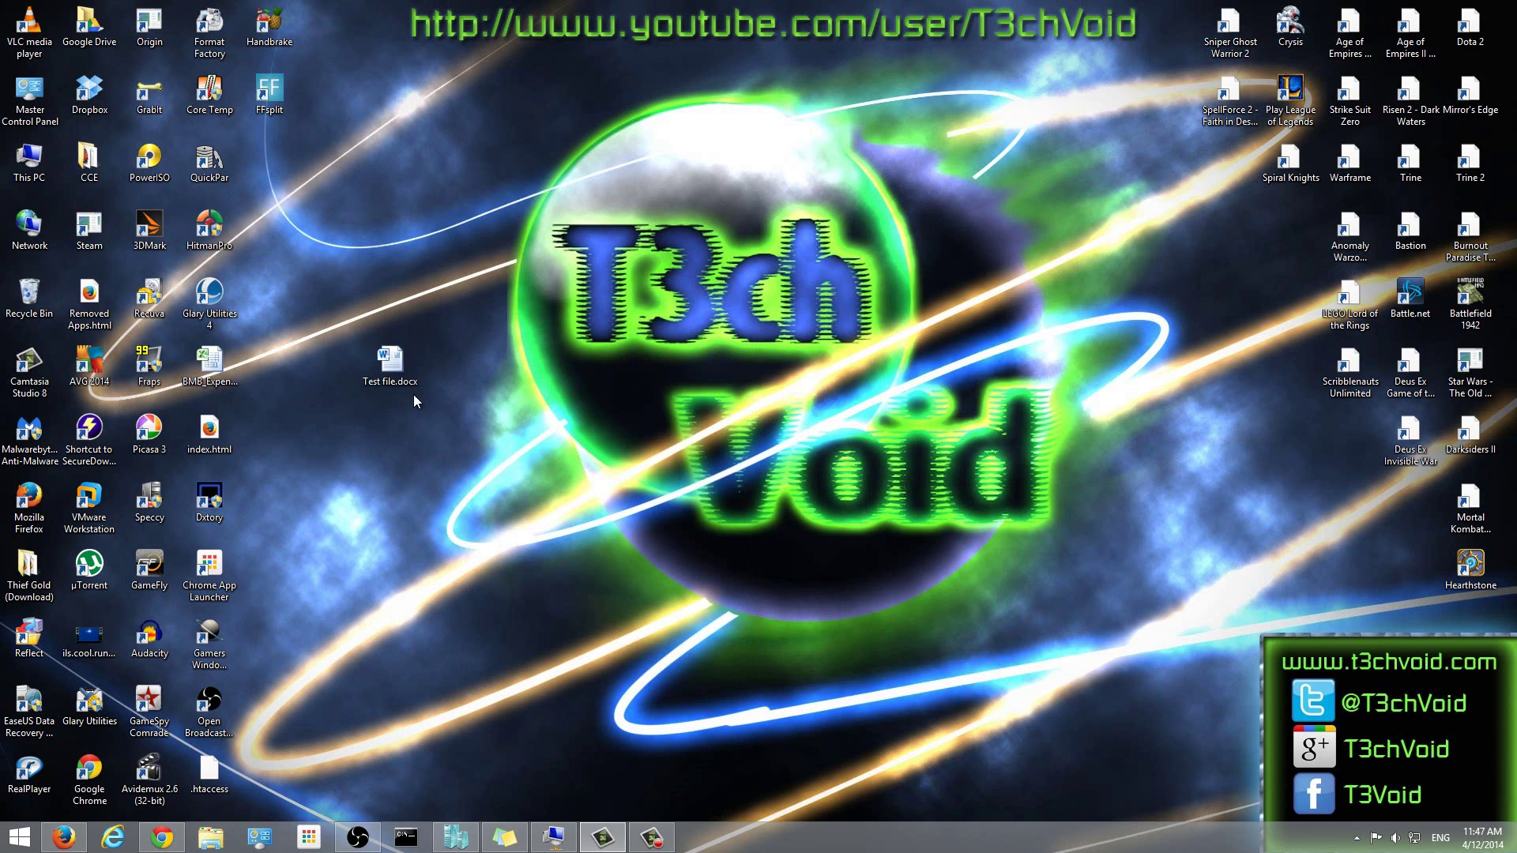
- Reopen Properties for Test file.docx on its Details page and move the dialog up
right_click(371, 369)
click(470, 806)
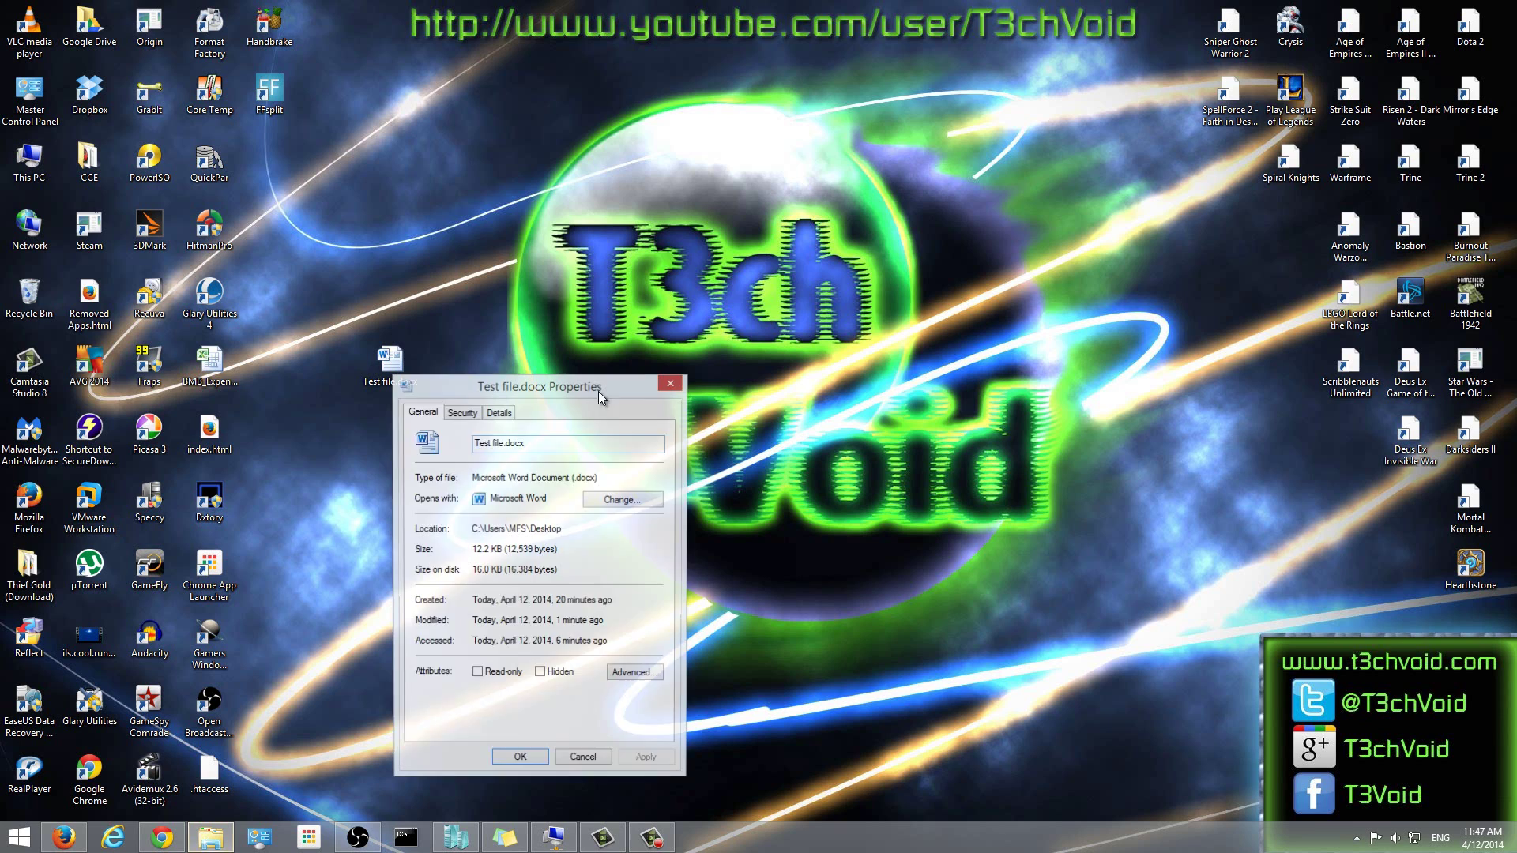
click(499, 412)
scroll(658, 496, down, 1)
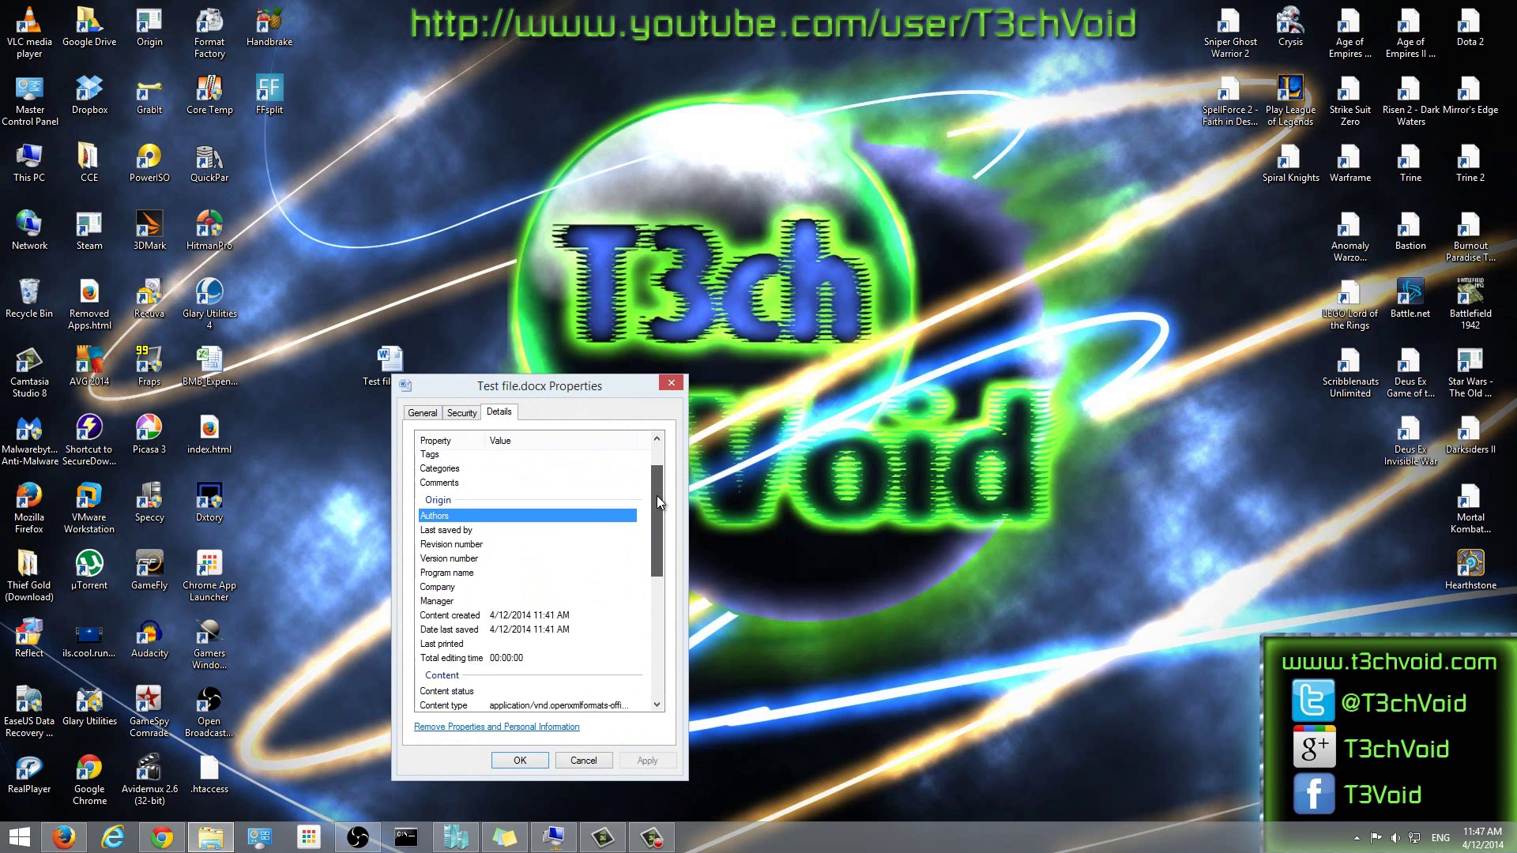
drag(656, 495, 665, 461)
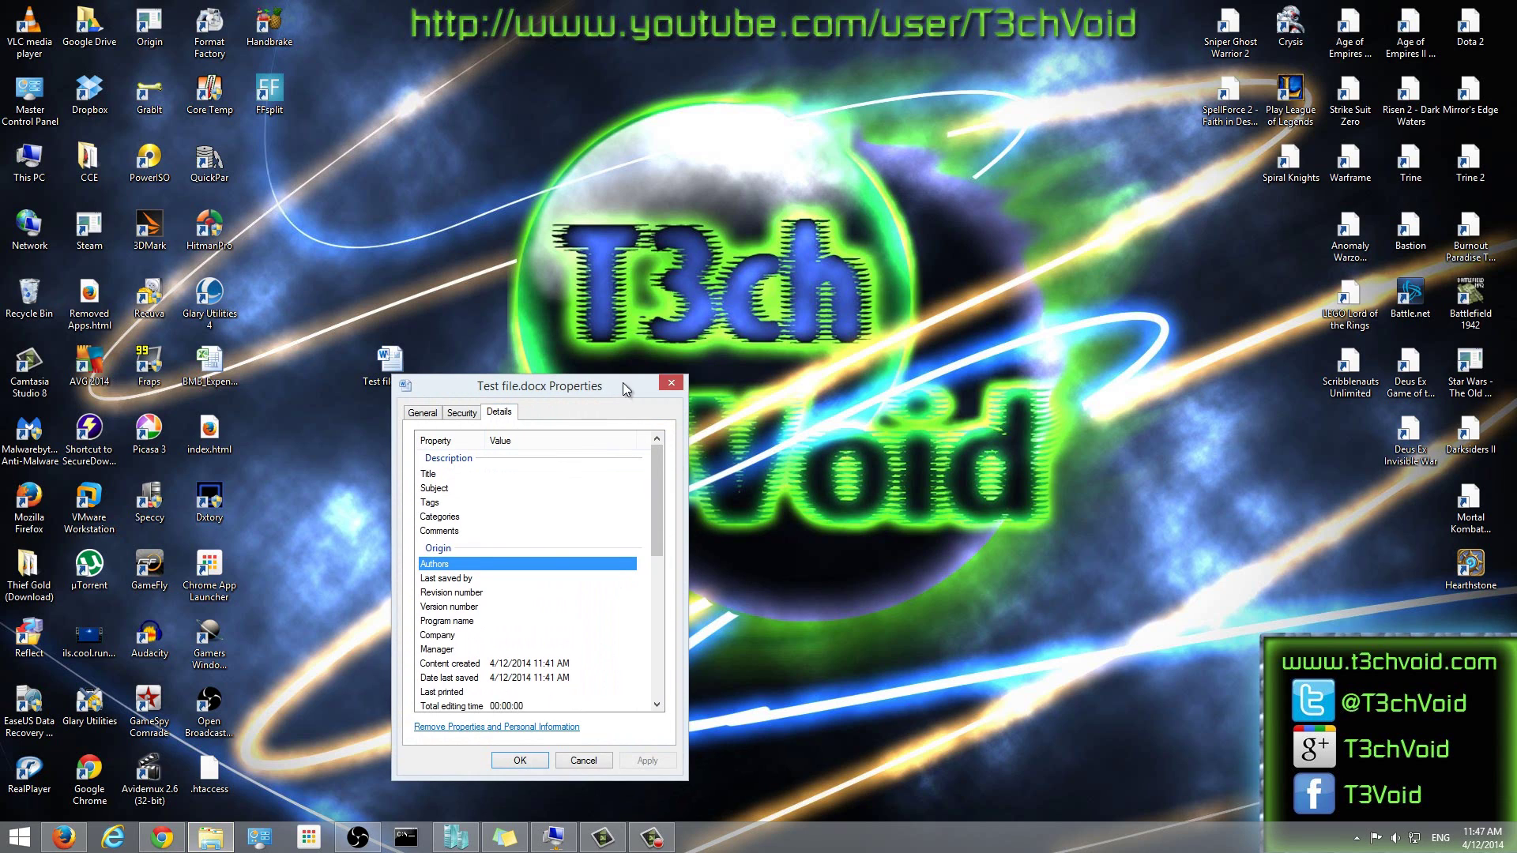
drag(621, 383, 656, 309)
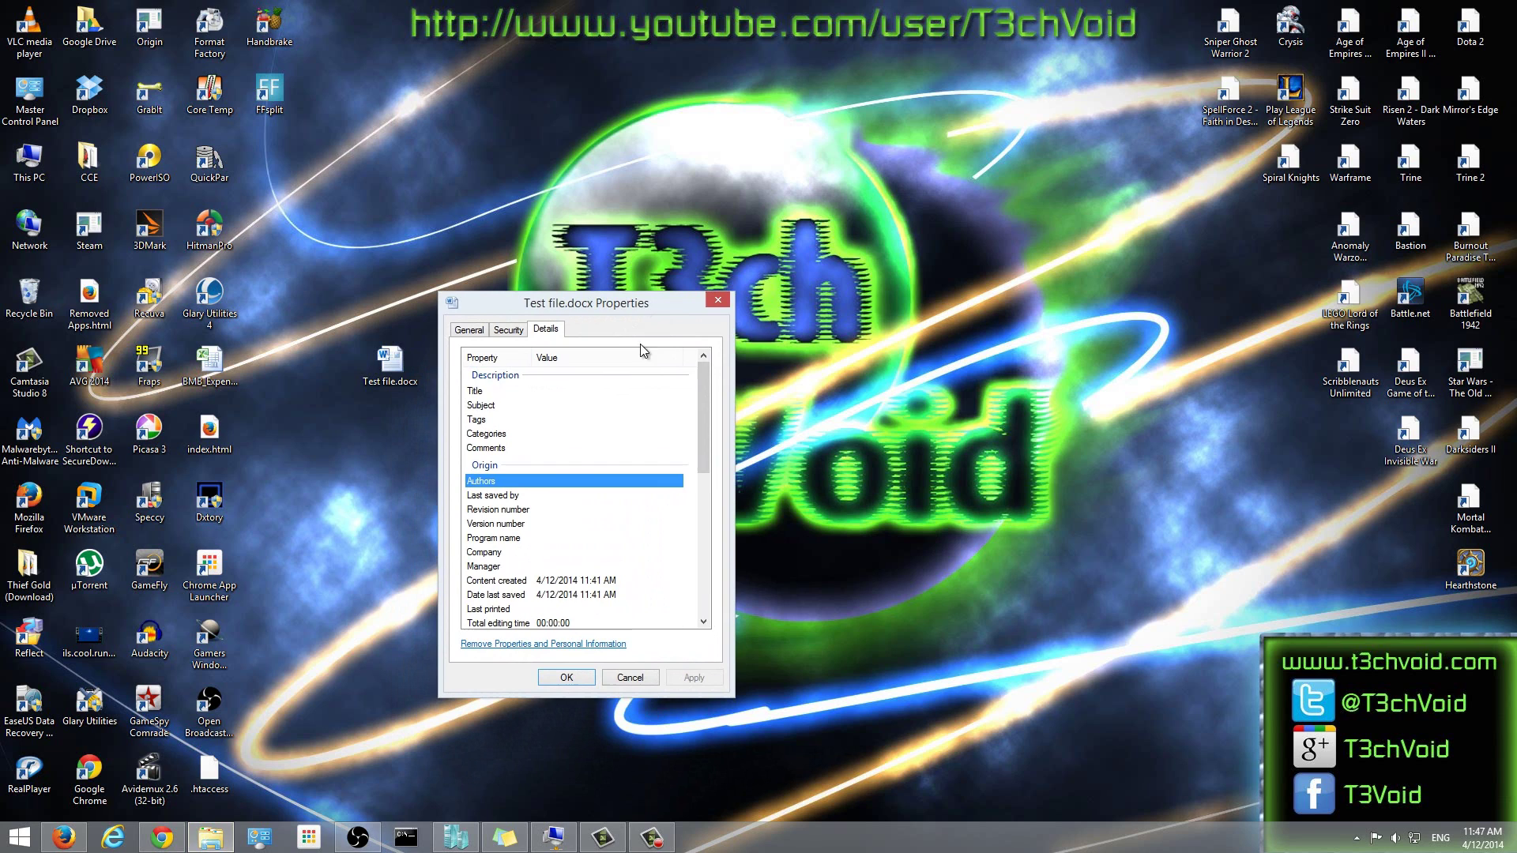
mouse_move(703, 391)
mouse_down()
mouse_move(708, 414)
mouse_move(713, 388)
mouse_up()
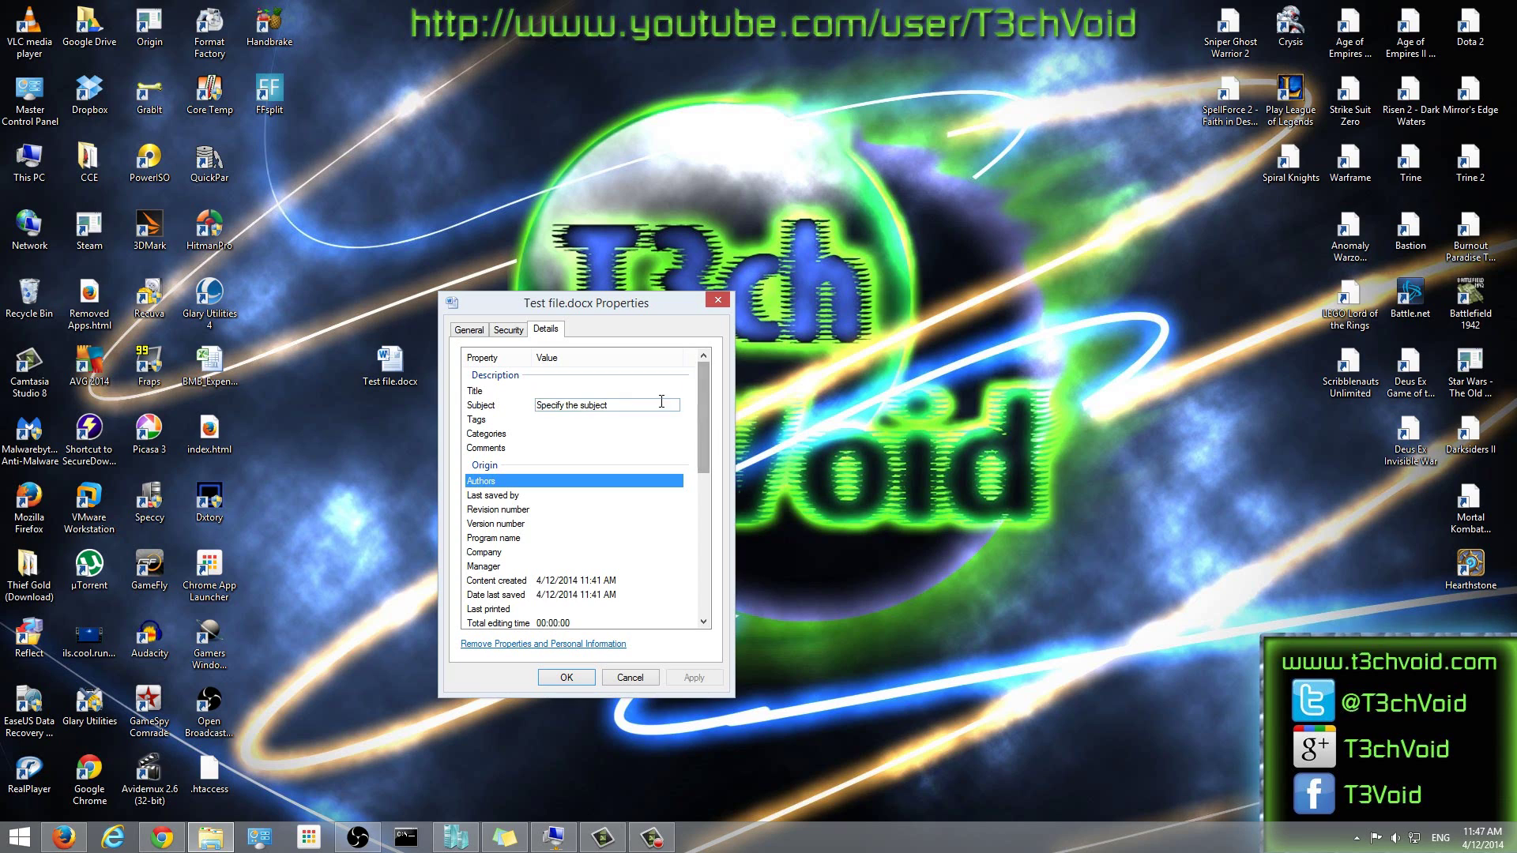
- Enter 'T3chvoid' as the Title, fill in the author name, and begin editing the Revision number
click(595, 390)
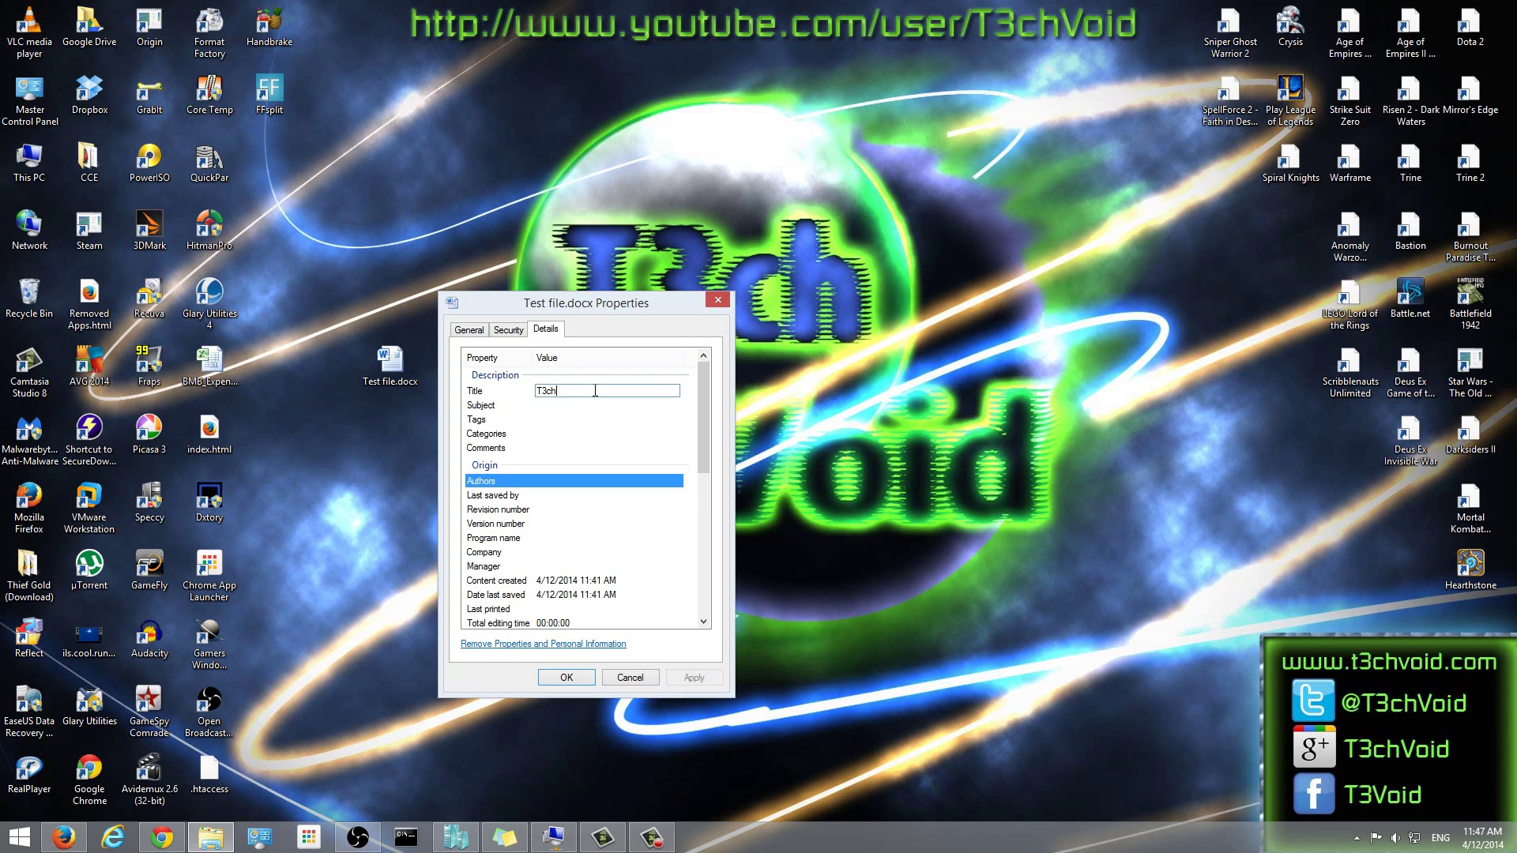
text(T3chvoid Test)
click(555, 436)
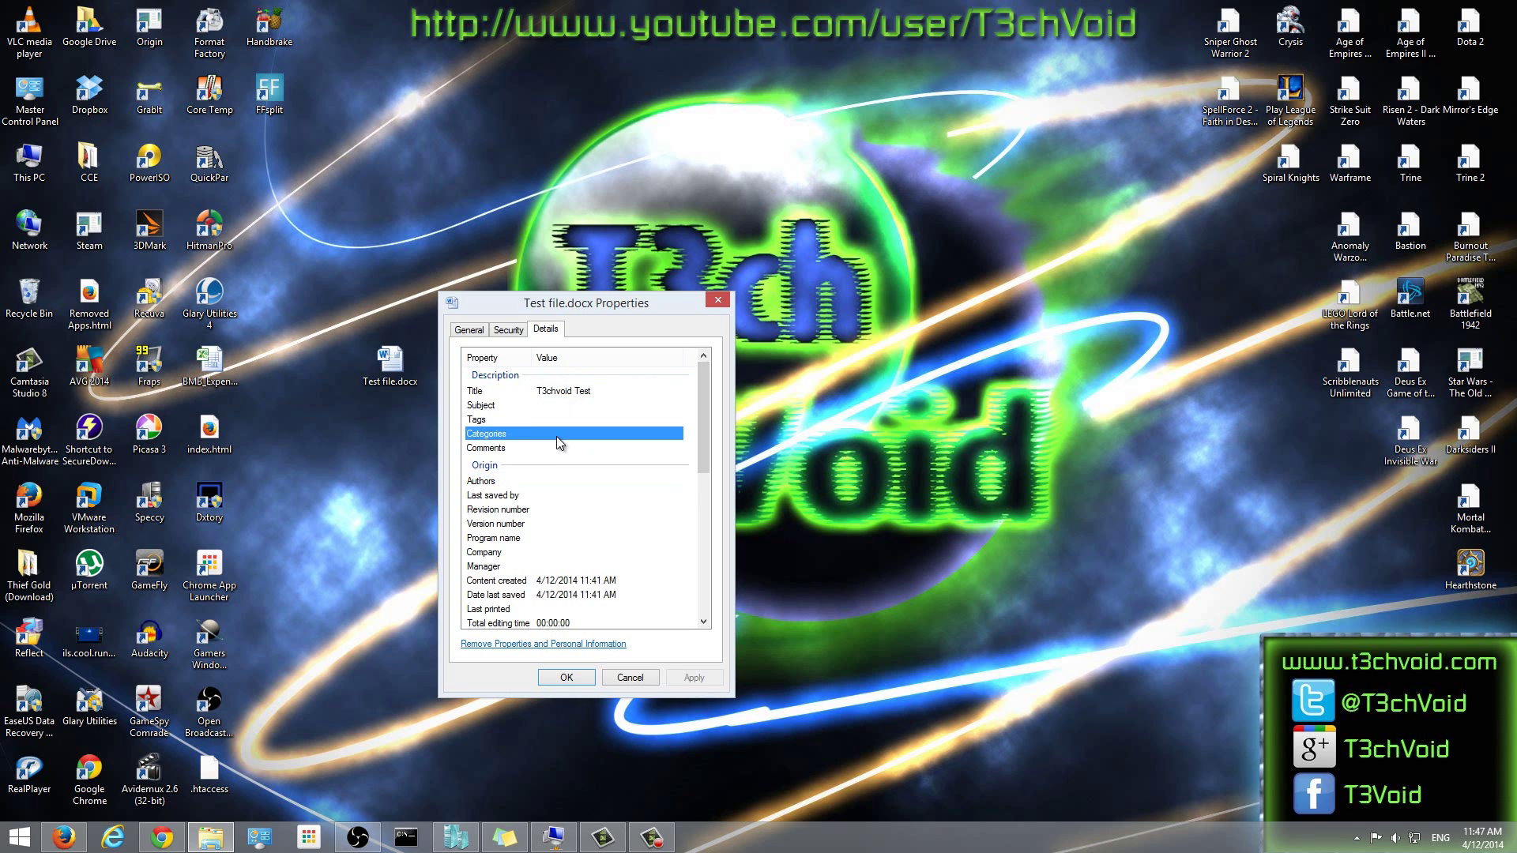
click(570, 482)
click(582, 483)
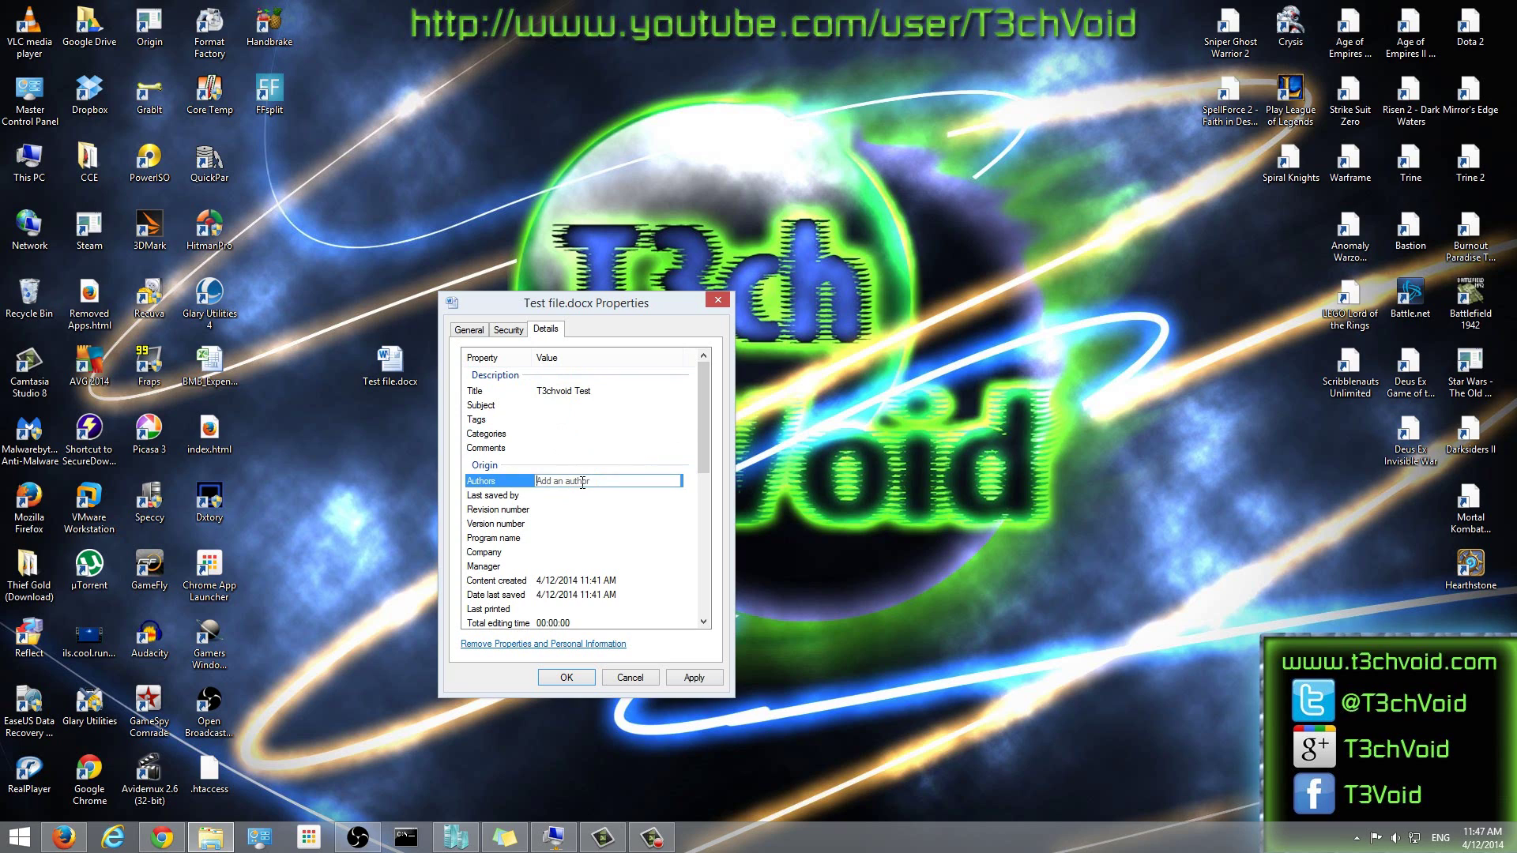
text(T3chvoid)
click(575, 511)
click(577, 510)
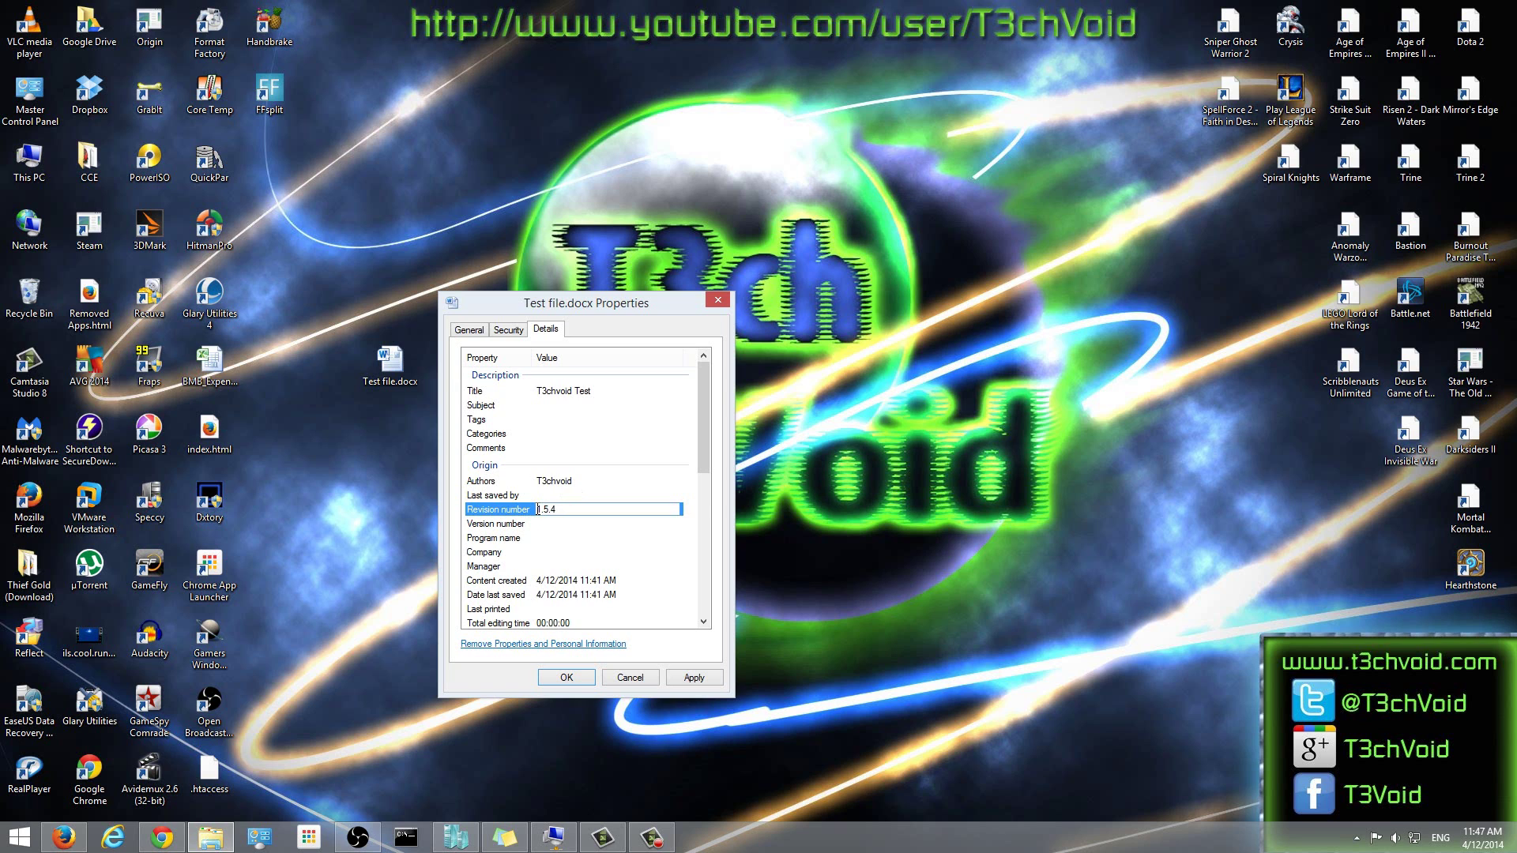
click(697, 680)
click(567, 677)
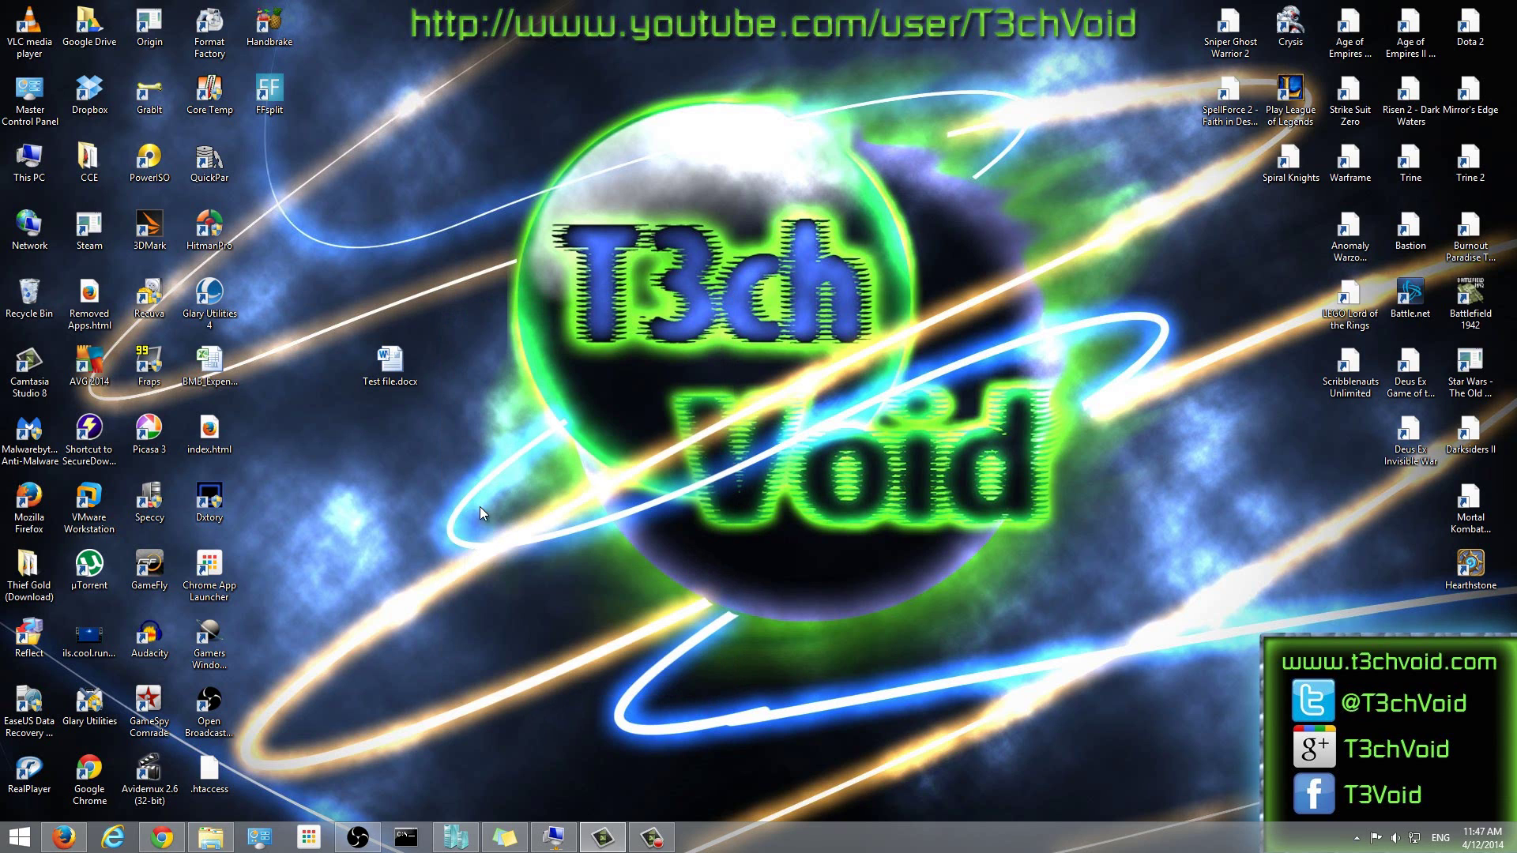
right_click(403, 363)
click(499, 811)
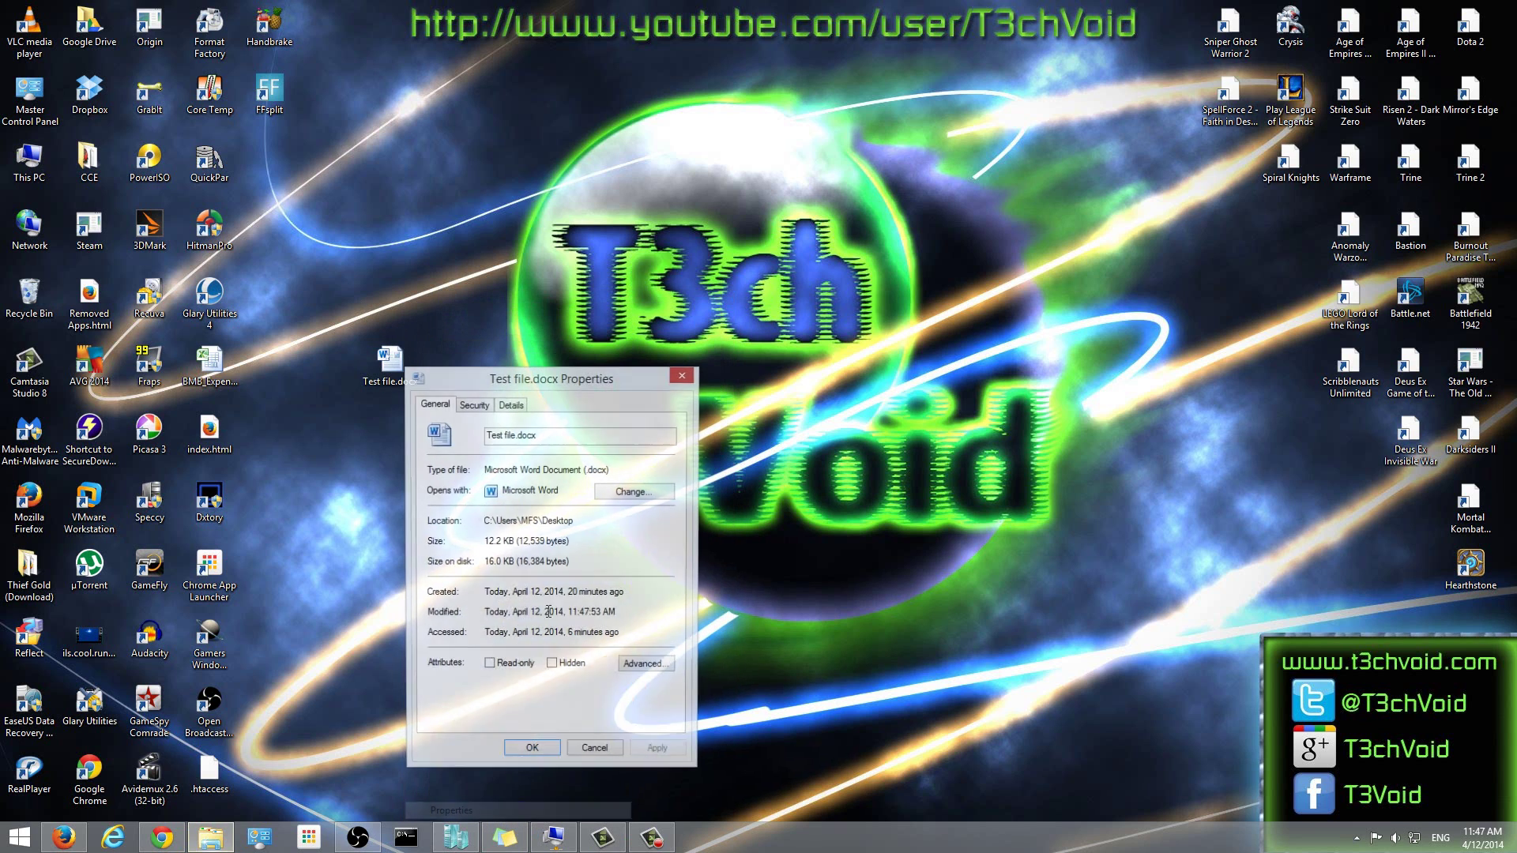
click(511, 404)
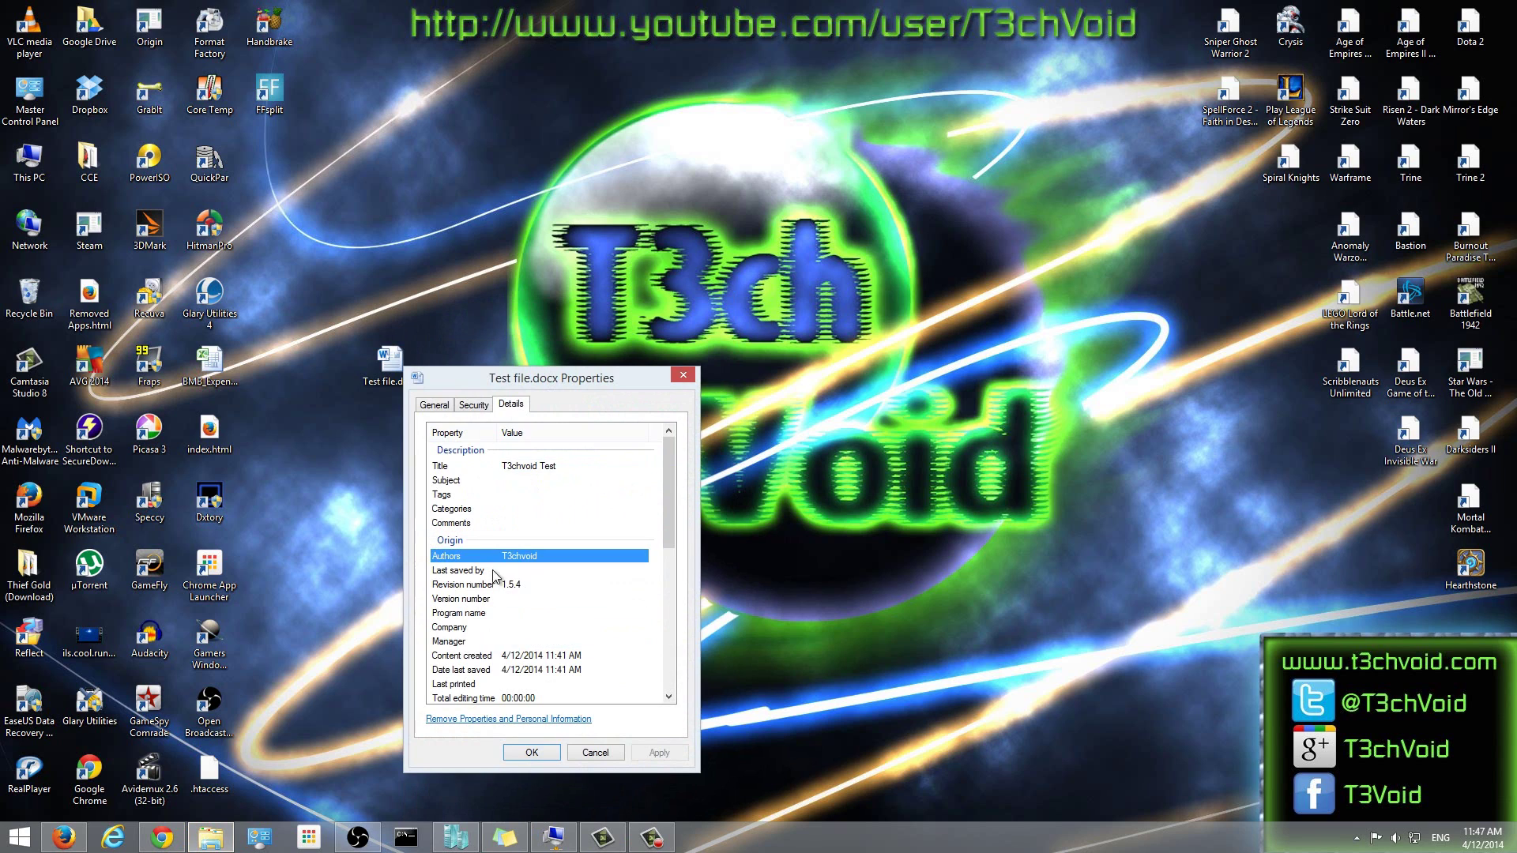
click(544, 553)
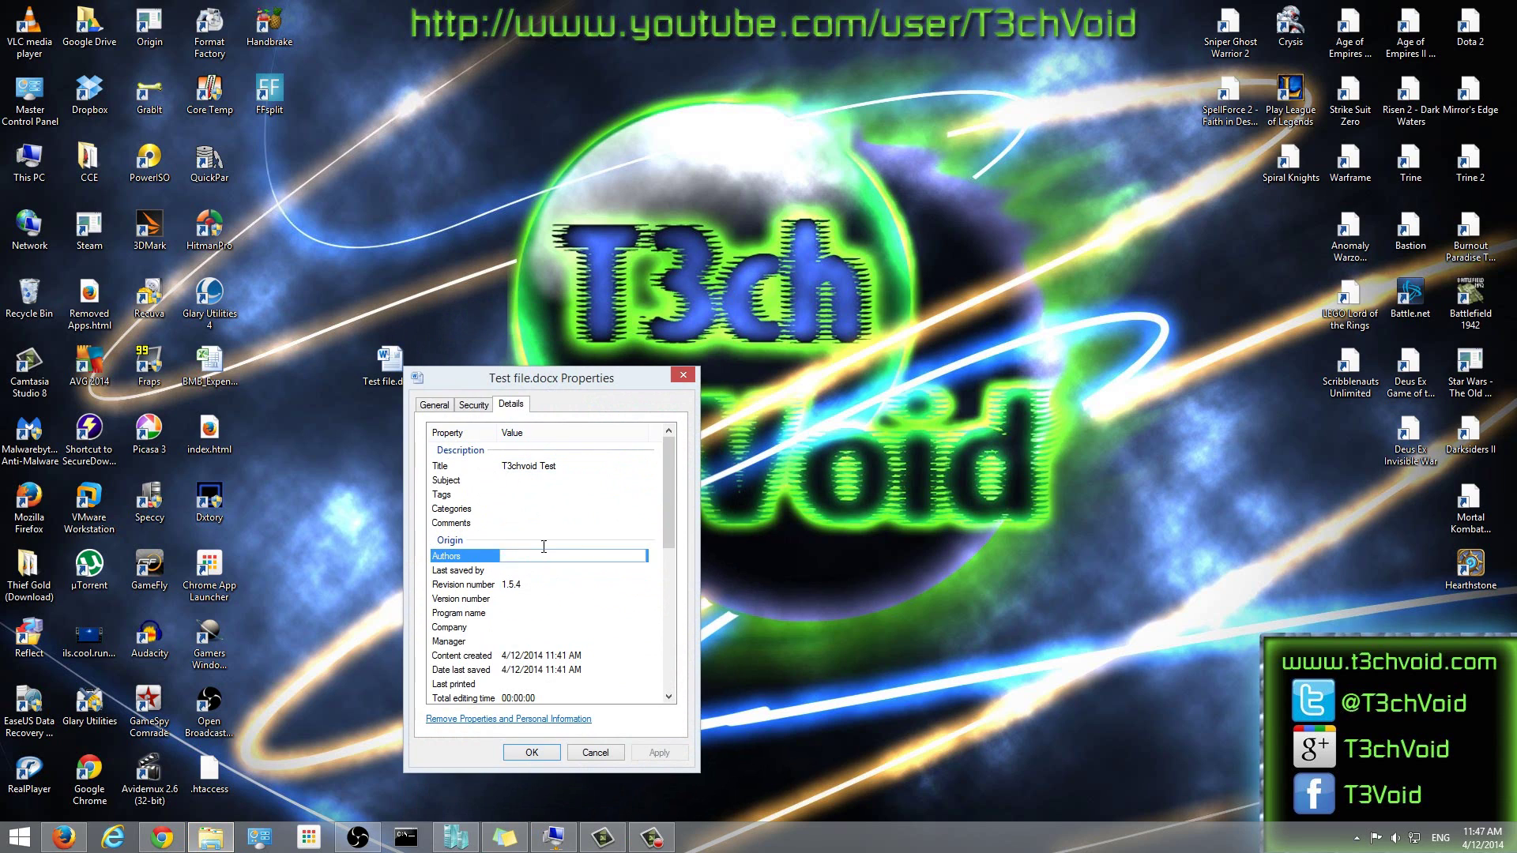
drag(666, 515, 672, 533)
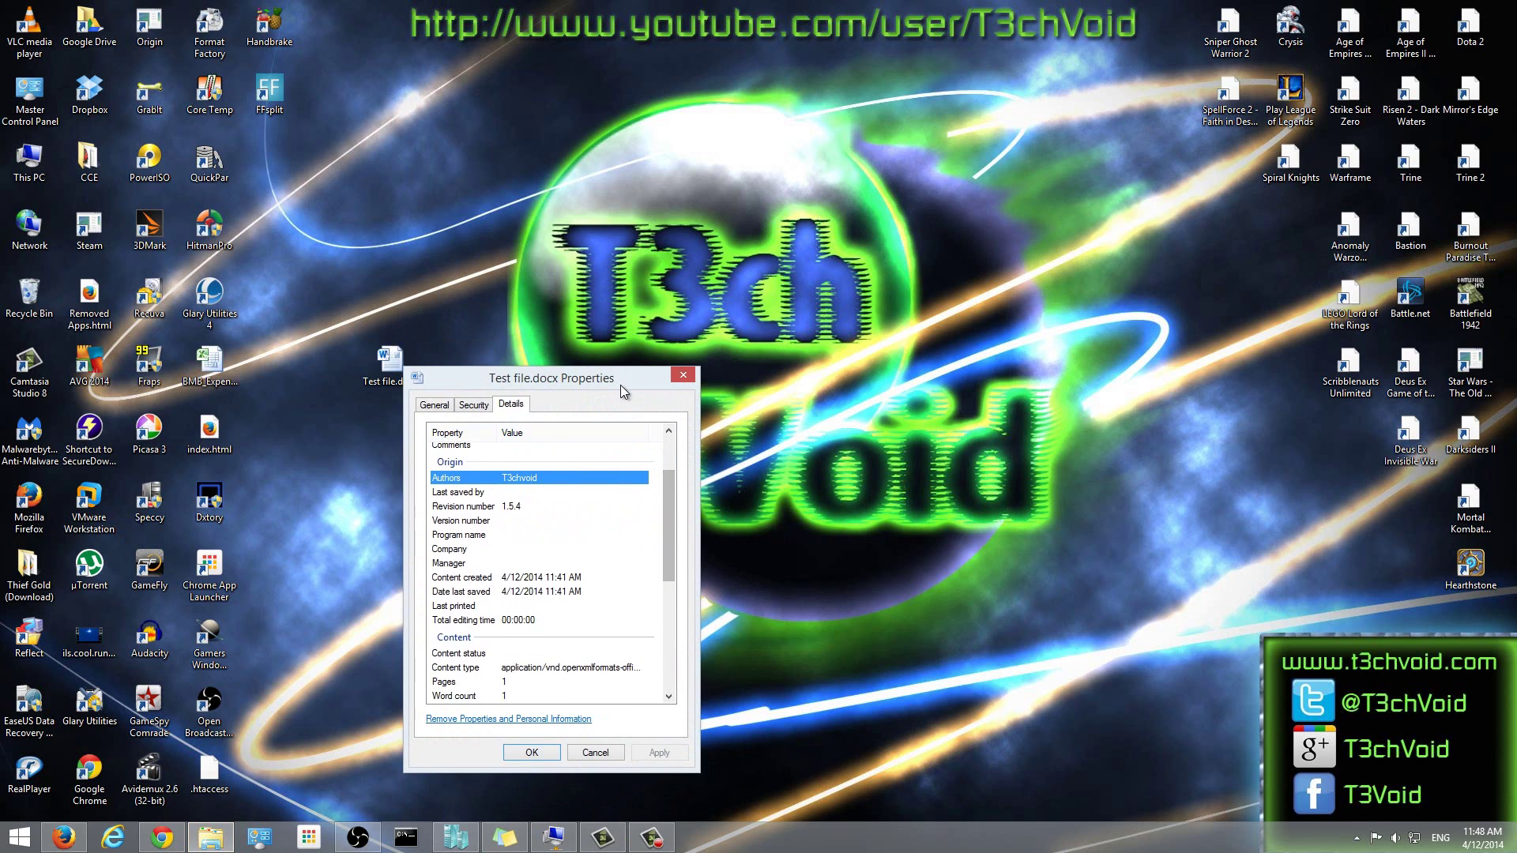
drag(620, 384, 635, 342)
click(548, 709)
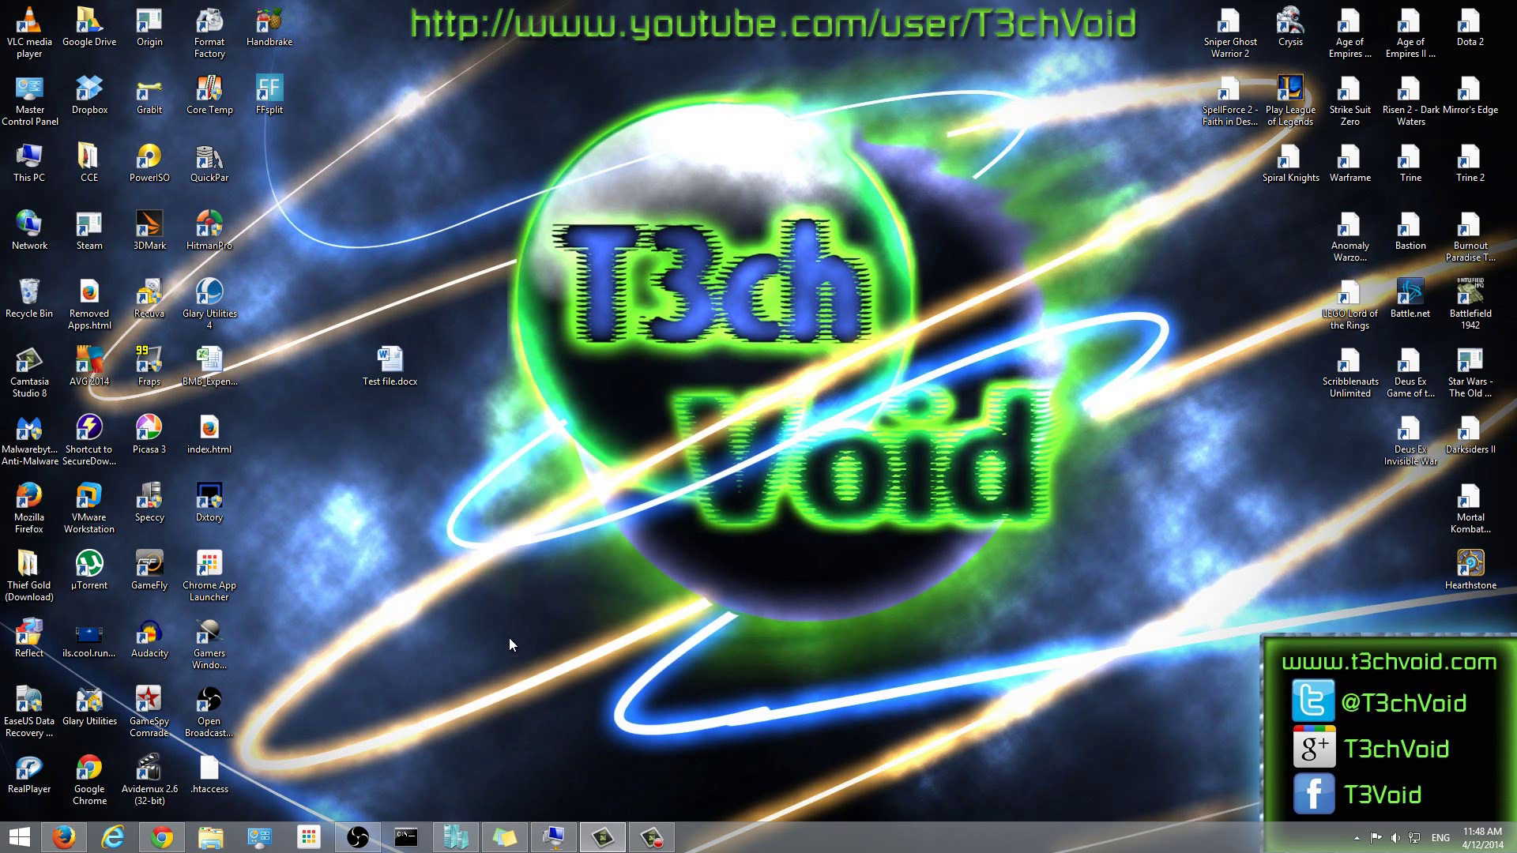